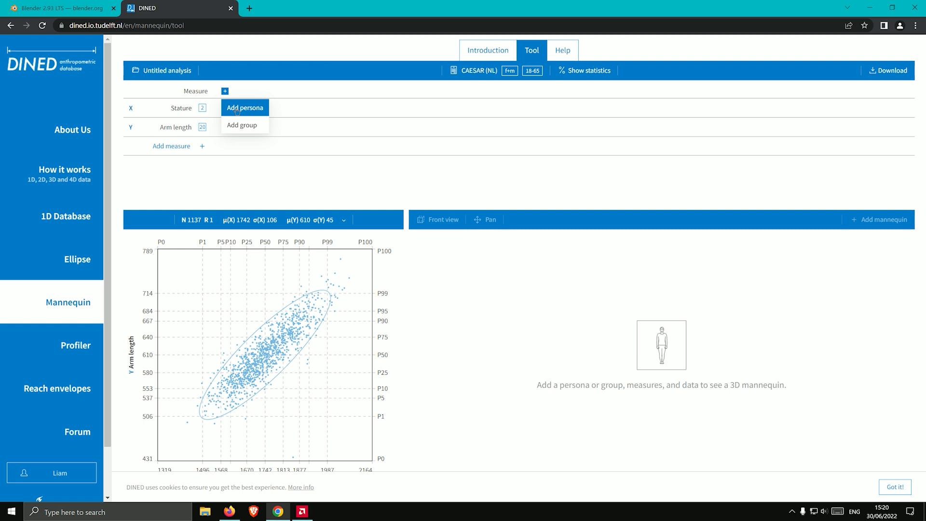
Add a first persona with a stature of 1568 mm and an arm length of 588 mm
click(236, 109)
text(1568)
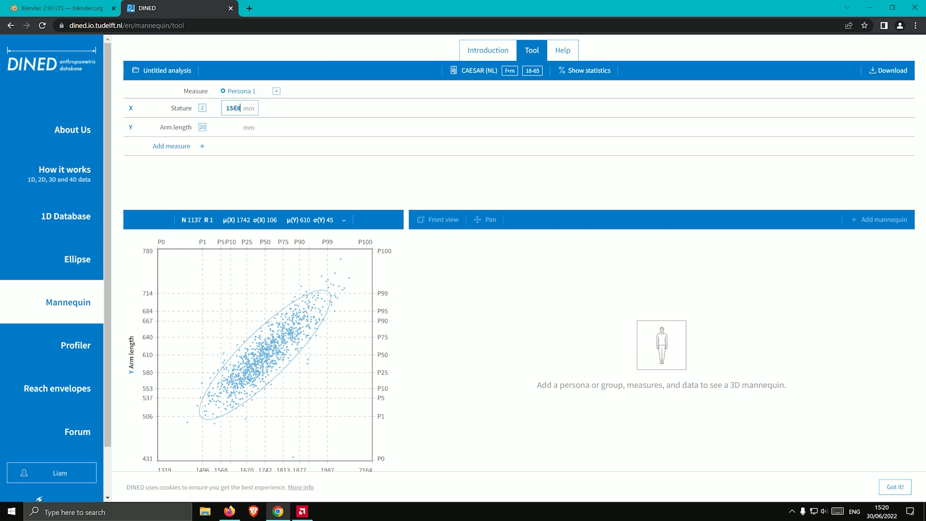
click(232, 125)
text(588)
click(226, 186)
Add a second persona with a stature of 1916 mm and an arm length of 637 mm
click(277, 92)
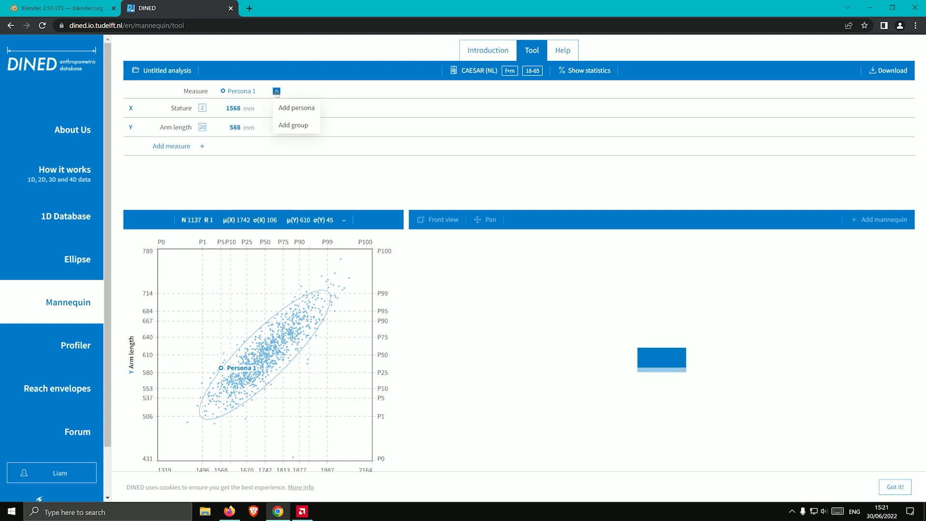
click(289, 106)
text(1916)
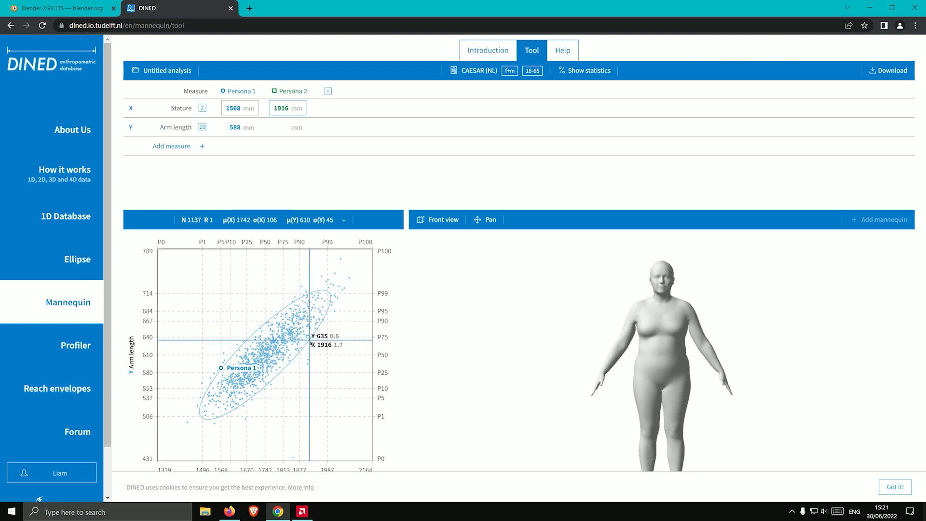
click(285, 128)
text(637)
key(Return)
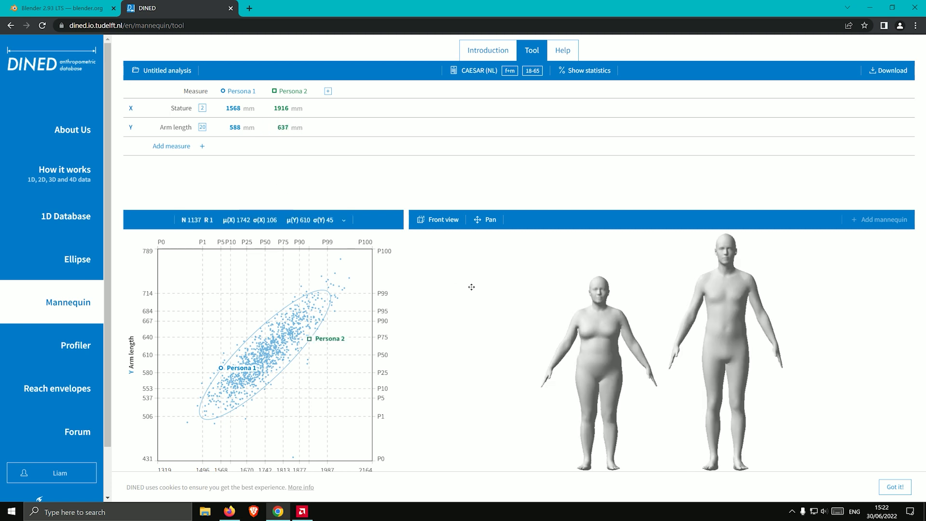
Download the 3D models of all mannequins in STL format
click(486, 220)
drag(515, 282, 587, 339)
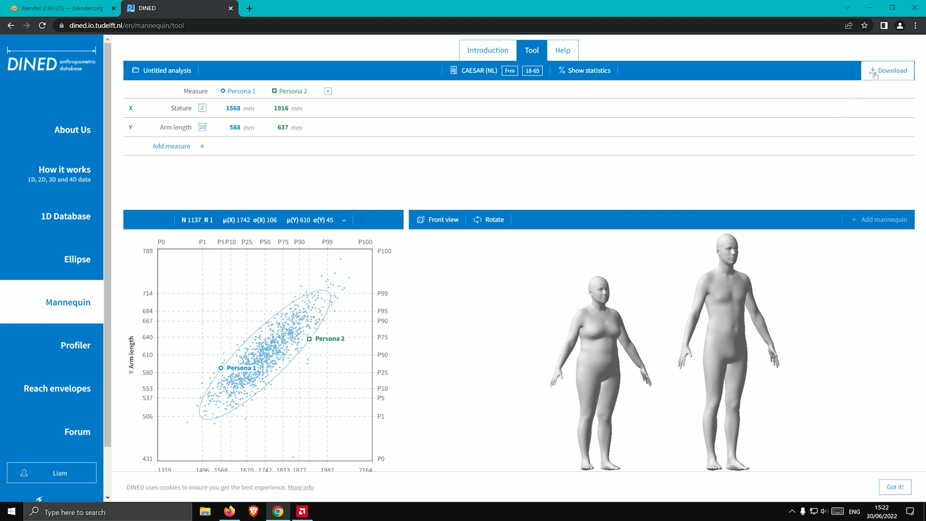
click(890, 71)
click(877, 104)
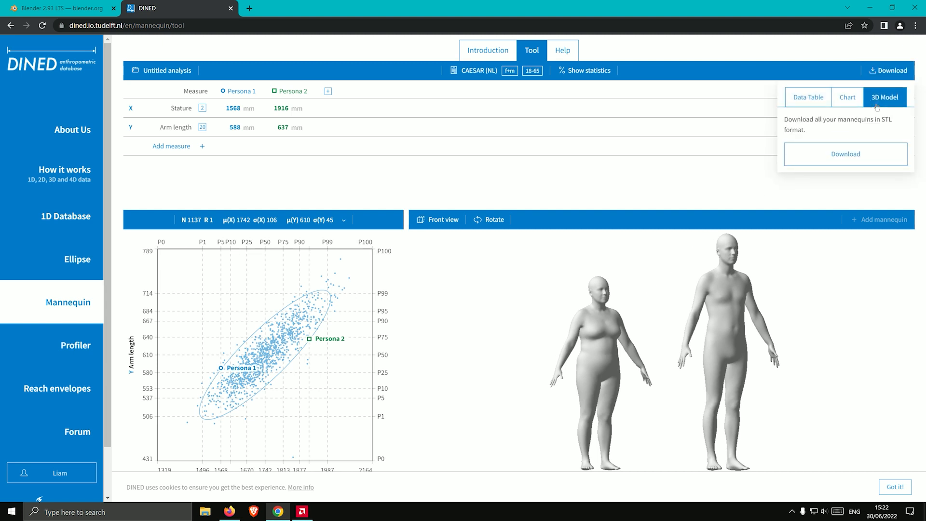
click(847, 164)
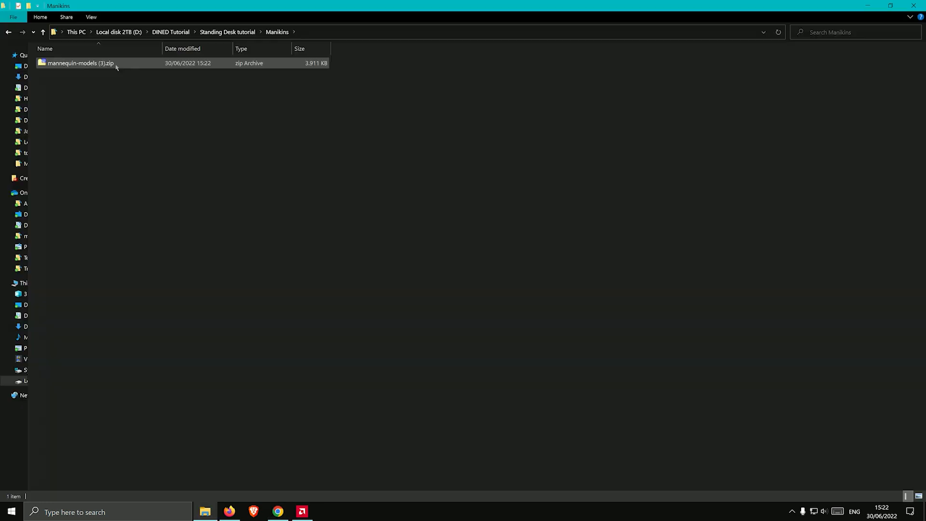
Extract mannequin-models (3).zip directly into the Manikins folder with 7-Zip
click(113, 64)
right_click(115, 65)
mouse_move(193, 83)
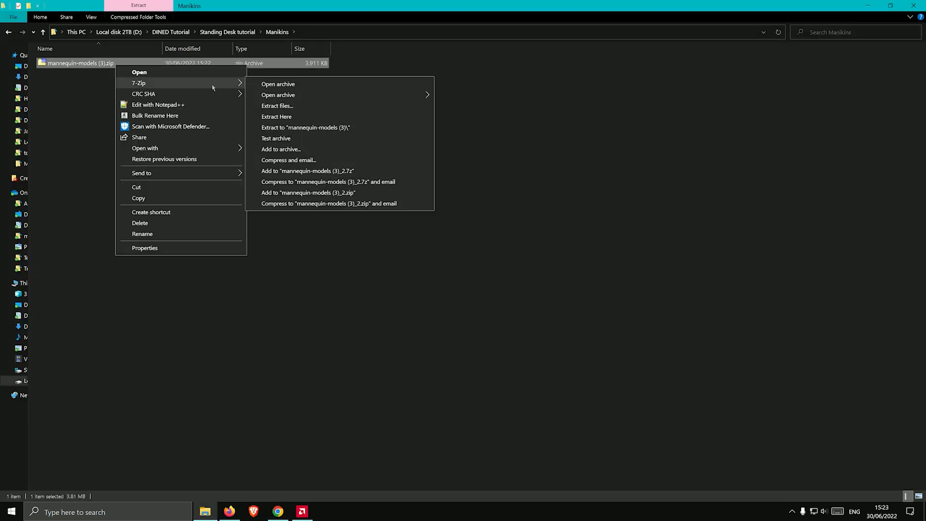
click(277, 121)
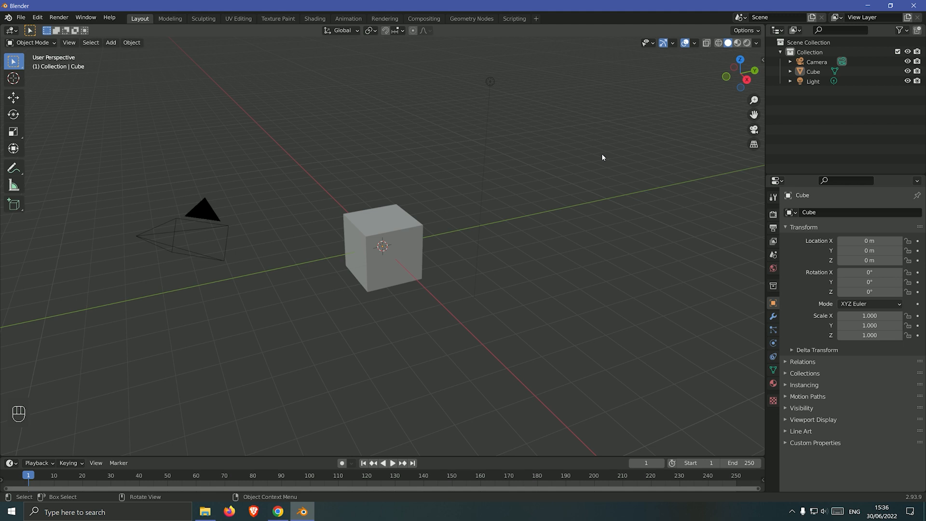
In Blender, delete all default scene objects and import Persona 1.stl and Persona 2.stl together at a scale of 0.001
key(a)
key(Delete)
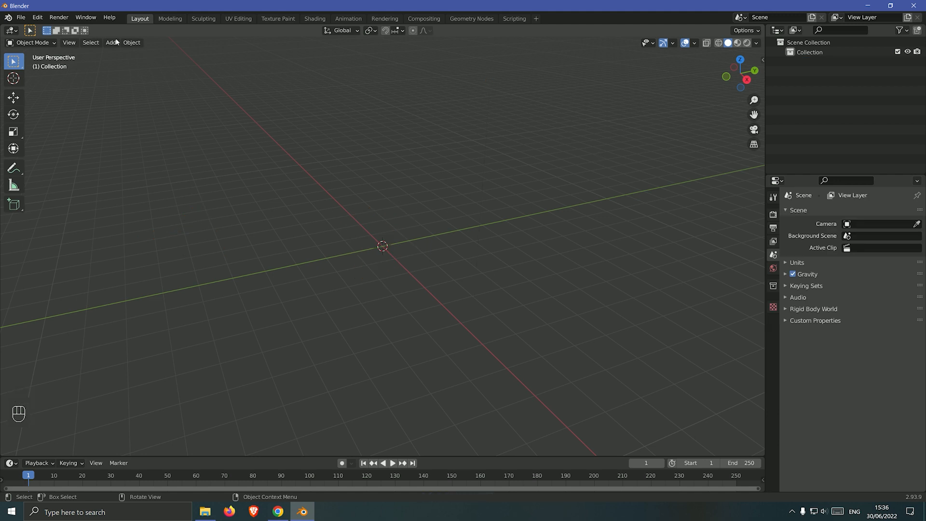
click(21, 20)
mouse_move(66, 151)
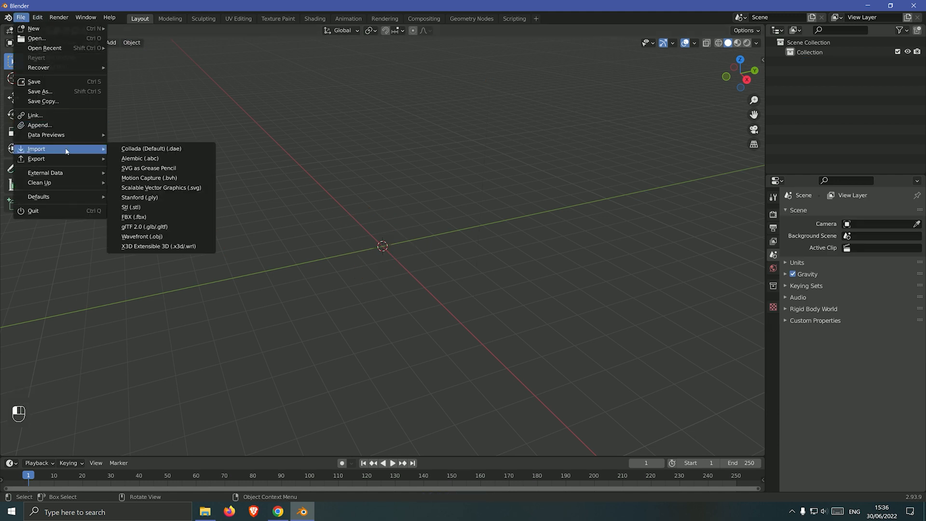
click(136, 208)
key(a)
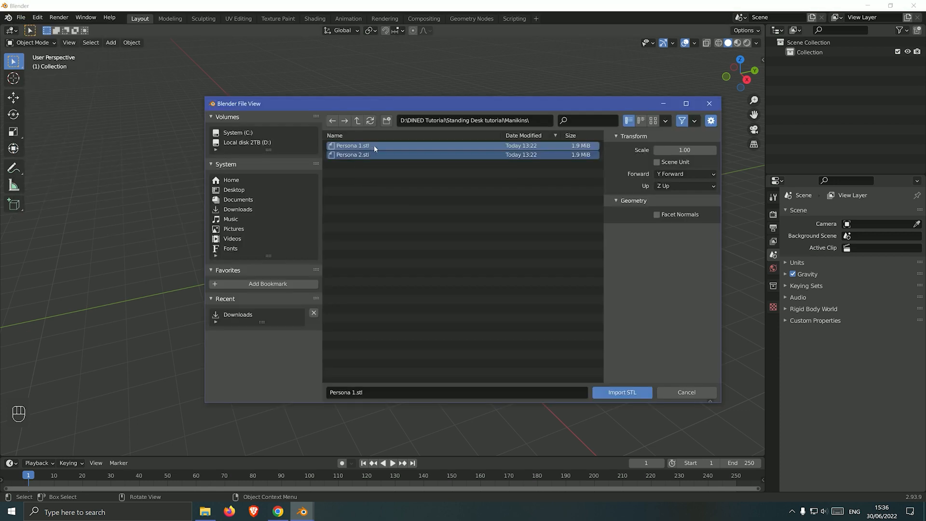
click(673, 150)
text(0.001)
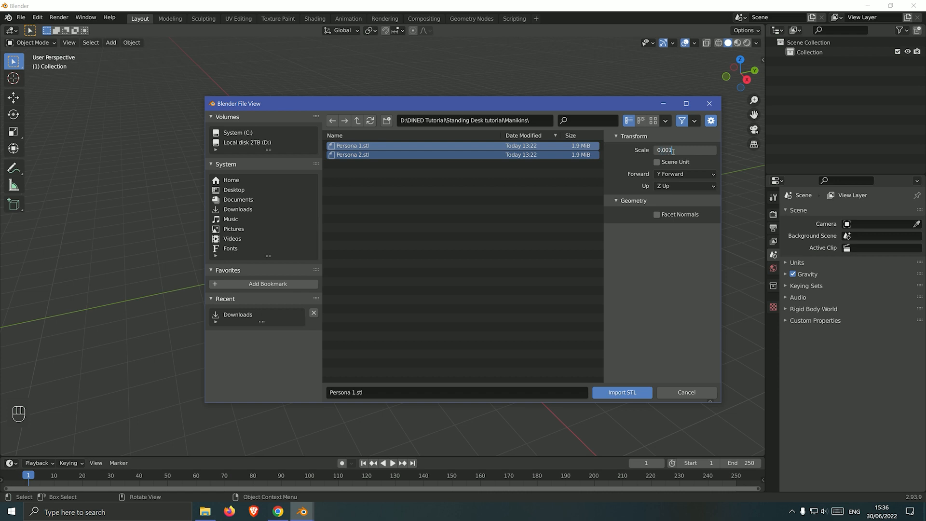
key(Return)
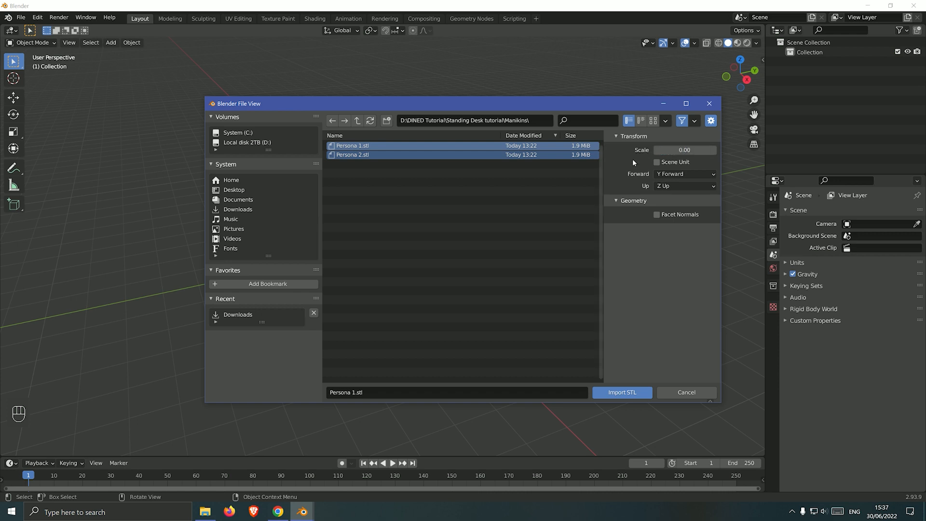
click(605, 393)
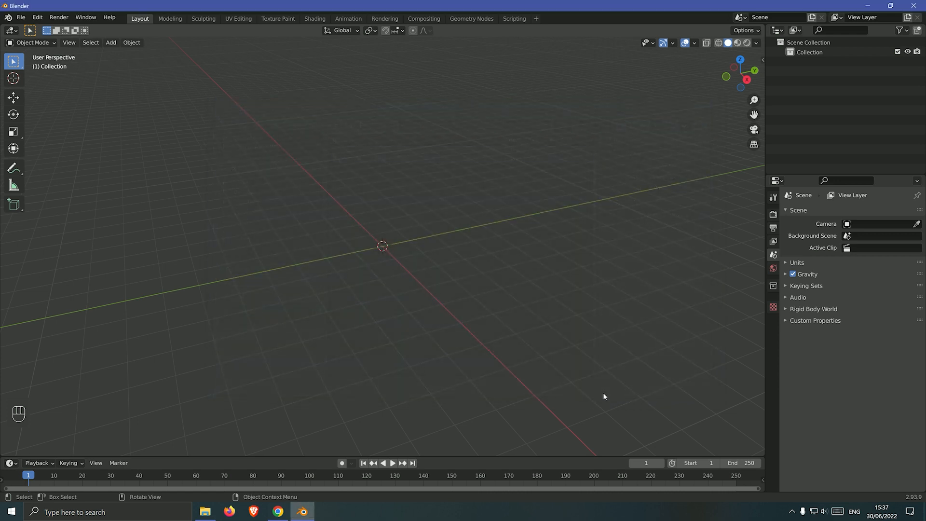
click(574, 198)
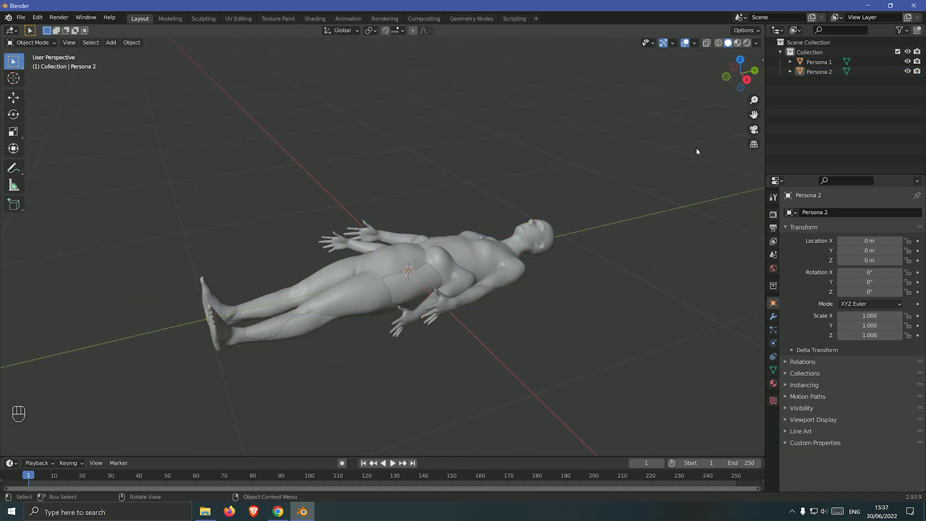
Hide Persona 2 in the scene and apply smooth shading to Persona 1
click(908, 71)
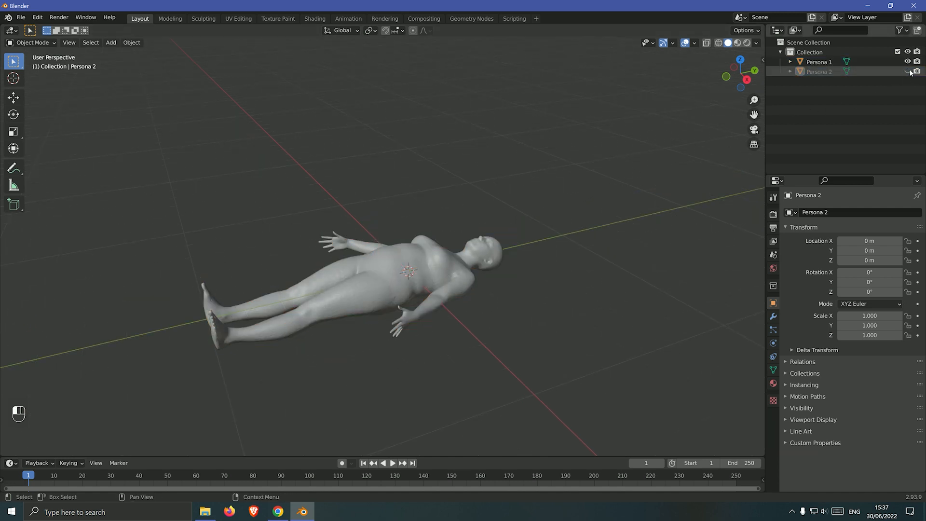
click(820, 62)
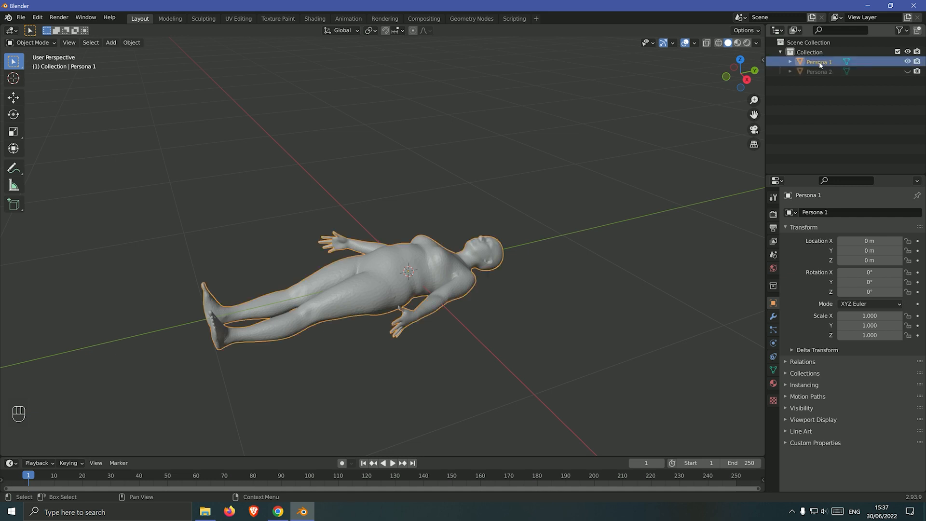
right_click(444, 269)
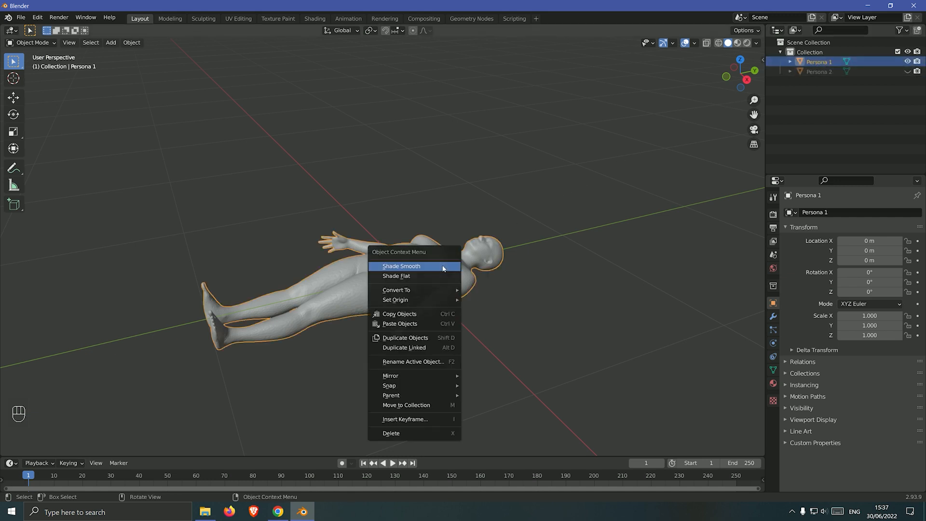
click(444, 267)
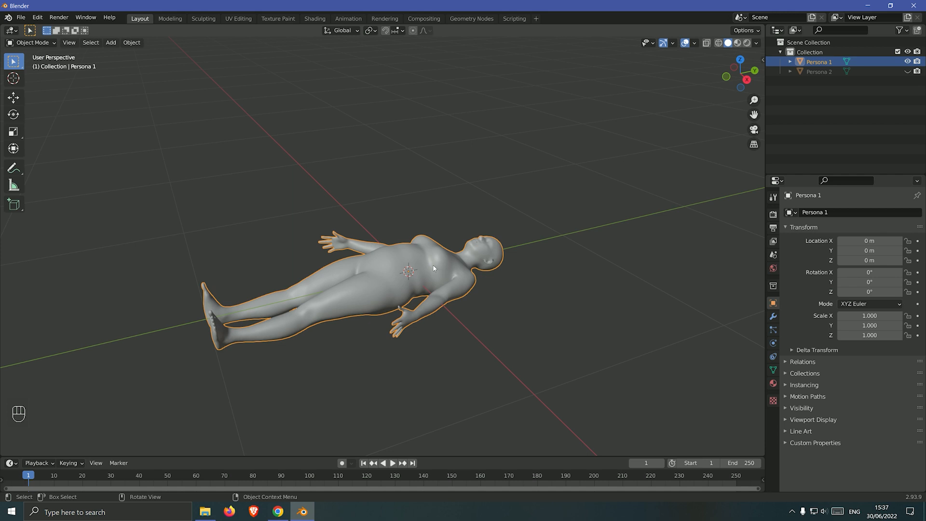
Export only the selected Persona 1 mannequin as a Wavefront file named Persona1.obj in the Manikins folder
click(21, 17)
mouse_move(51, 159)
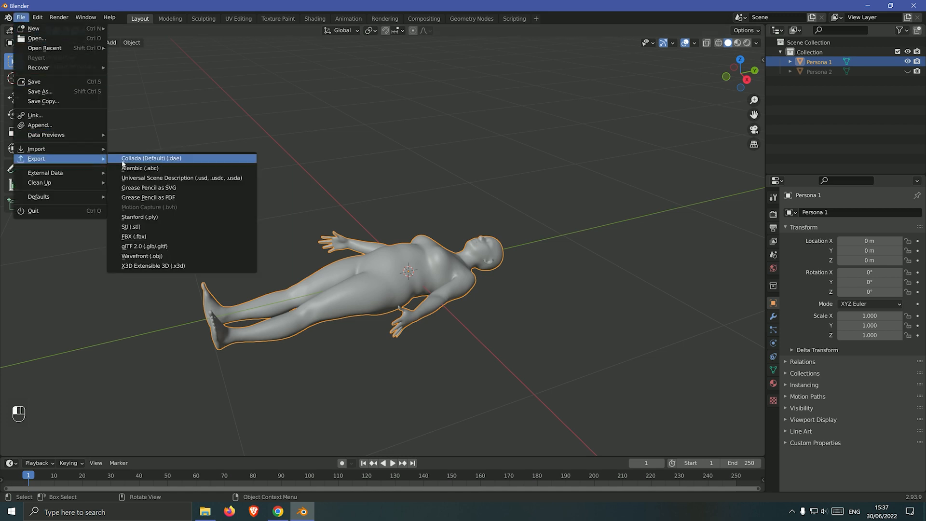
click(141, 257)
click(376, 392)
text(Perso)
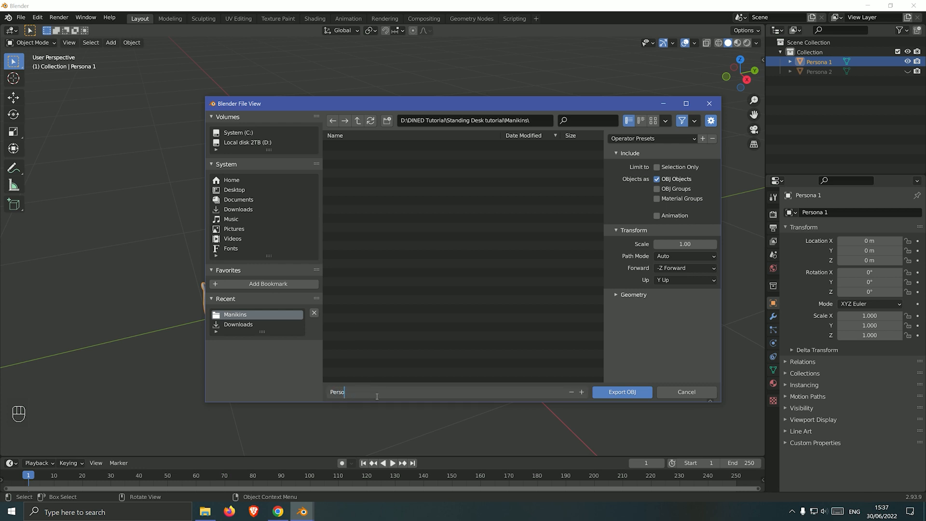
text(na1)
key(Return)
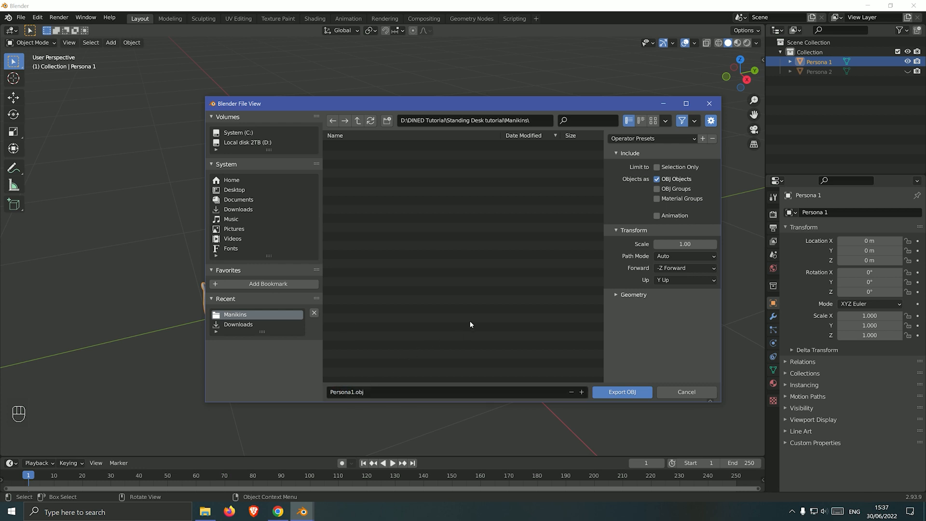
click(658, 168)
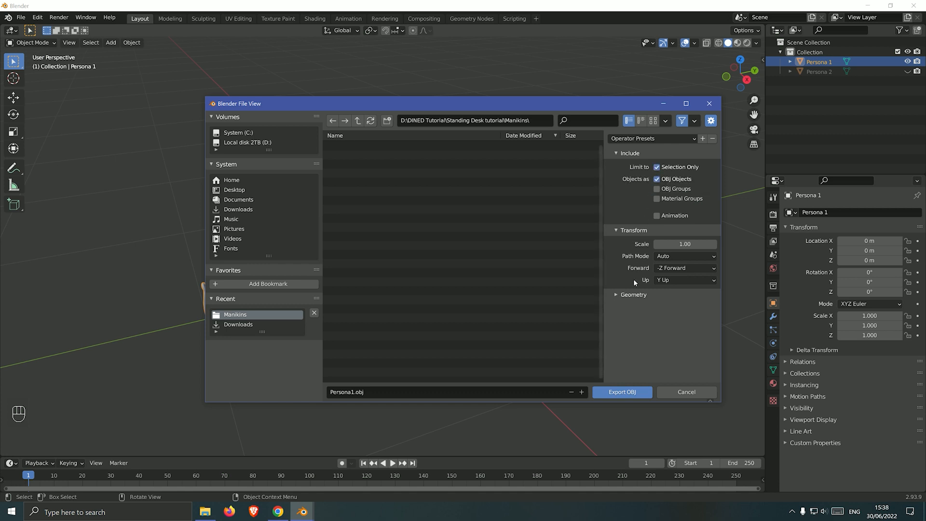
click(617, 392)
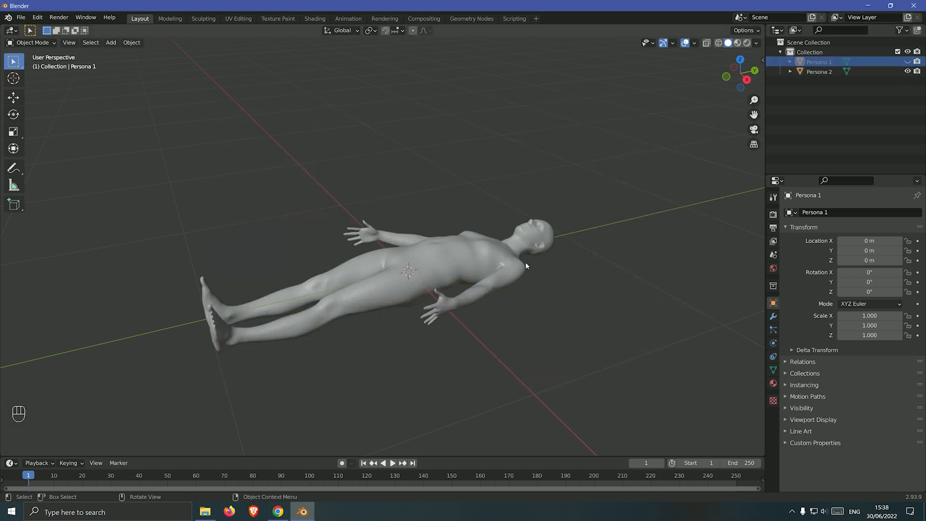
Apply smooth shading to Persona 2 and export it as Persona2.obj to the Manikins folder, limited to the selection
right_click(504, 270)
click(504, 268)
click(21, 17)
mouse_move(37, 161)
click(159, 257)
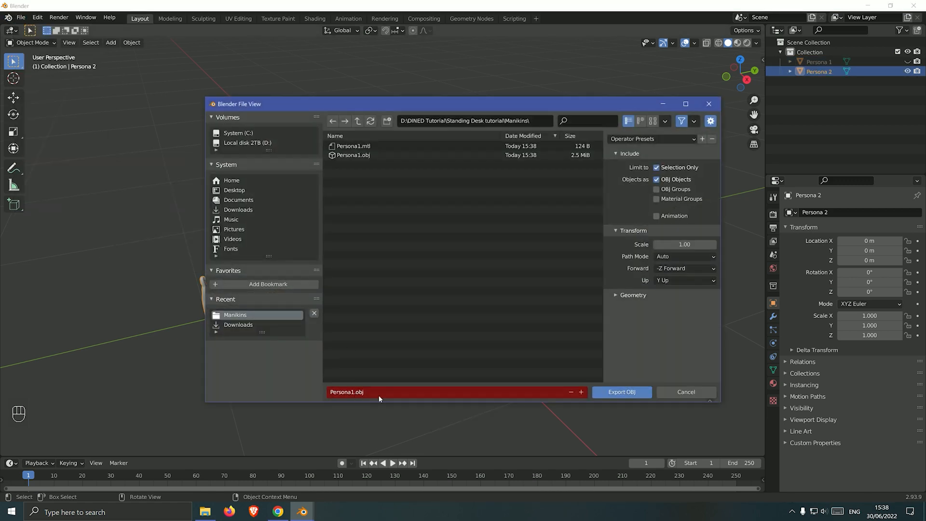
click(600, 393)
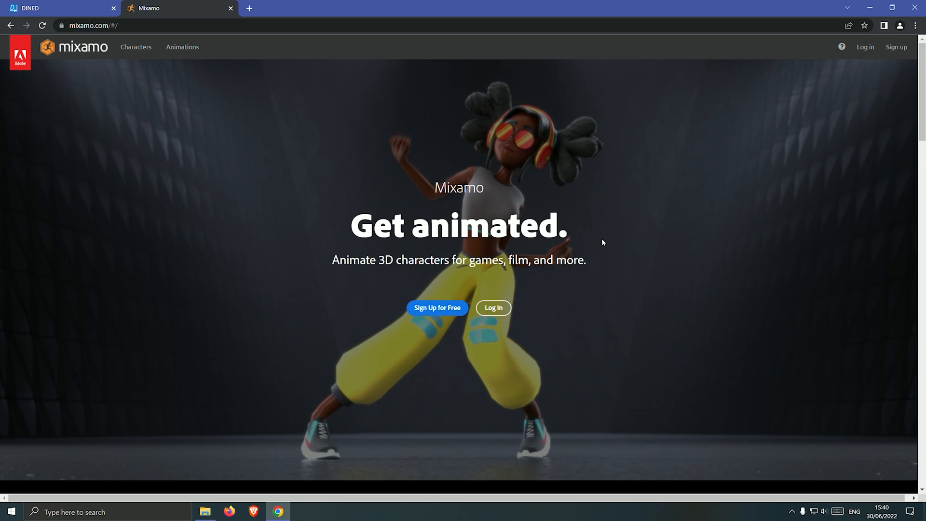
Log in to Mixamo in the browser and upload Persona1.obj from the Manikins folder as a character
click(494, 308)
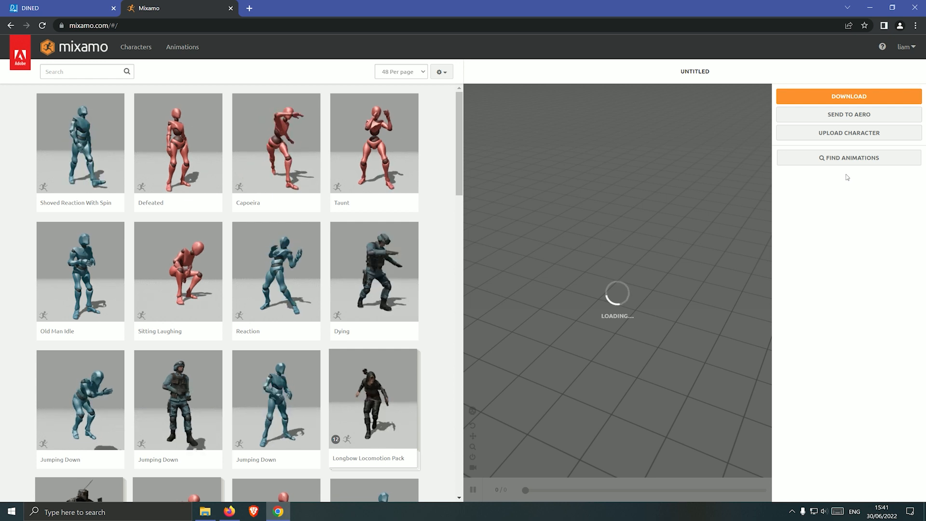
click(848, 137)
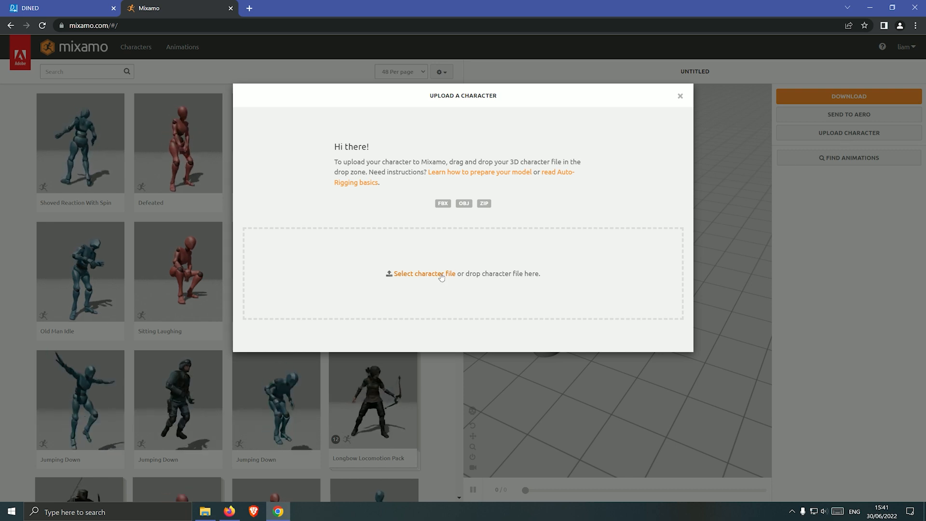
click(424, 274)
click(291, 105)
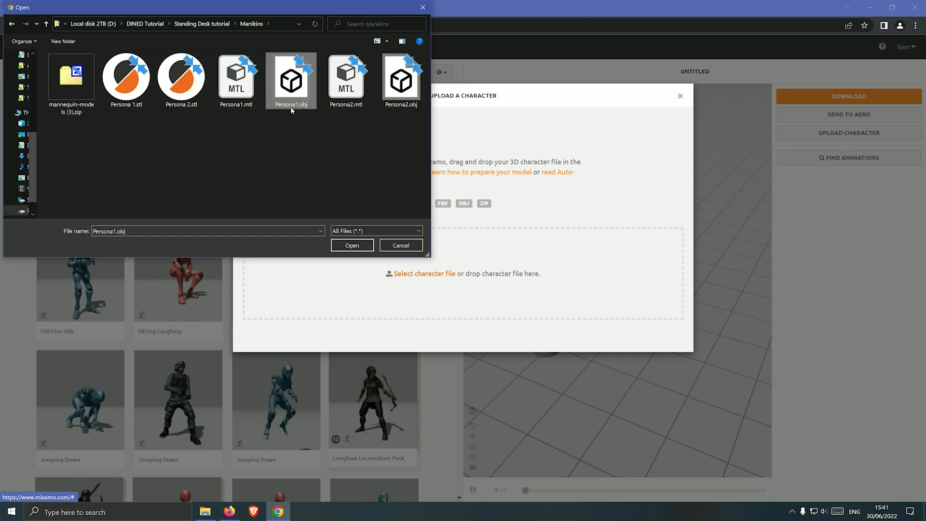
click(342, 245)
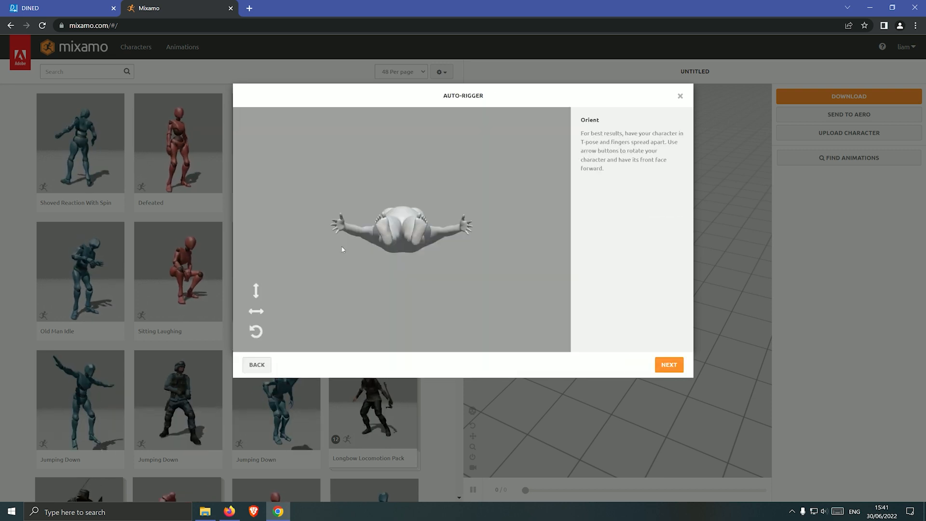
Orient Persona1 upright facing forward and place its chin, wrist, elbow, knee and groin markers for auto-rigging
click(256, 293)
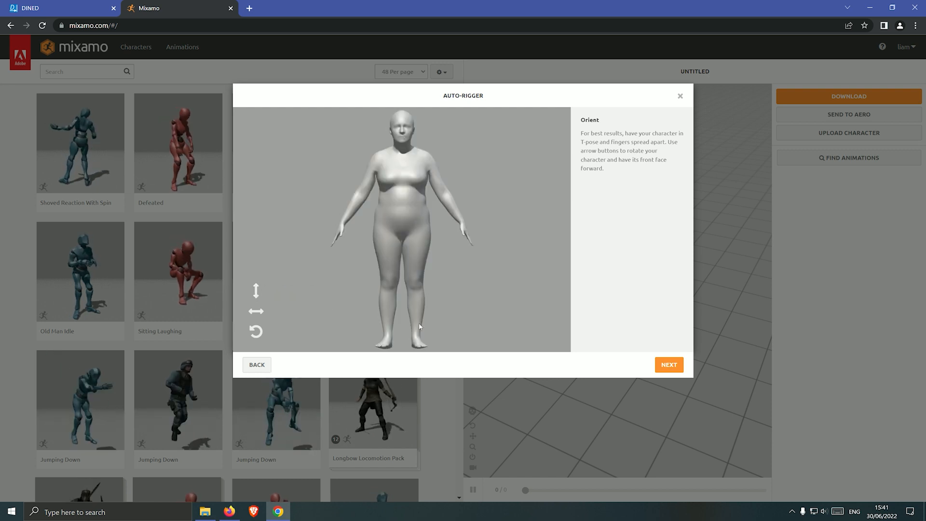
click(660, 368)
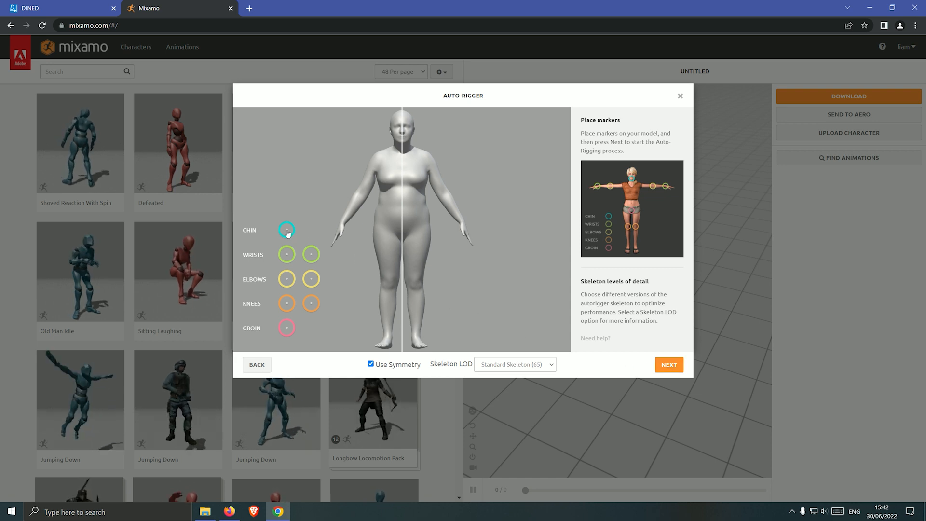
drag(286, 231, 403, 142)
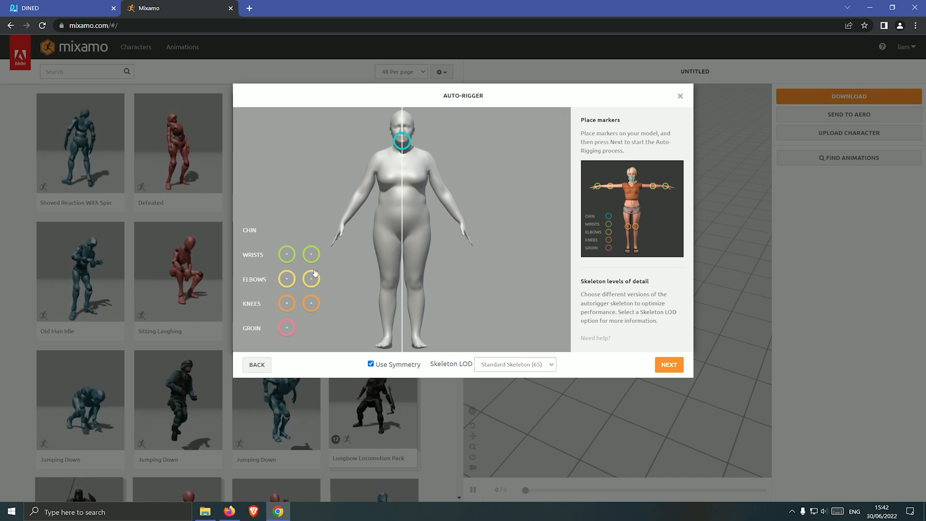
drag(287, 254, 344, 226)
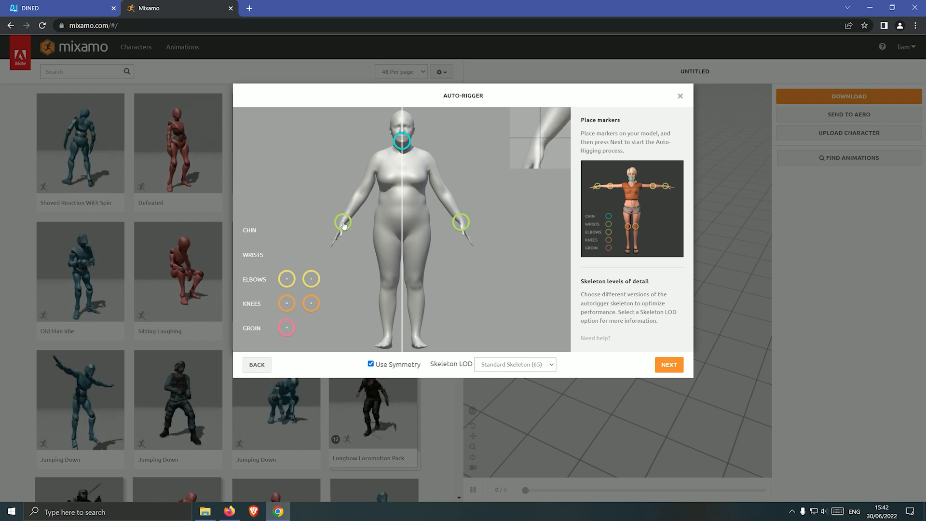
drag(286, 279, 363, 198)
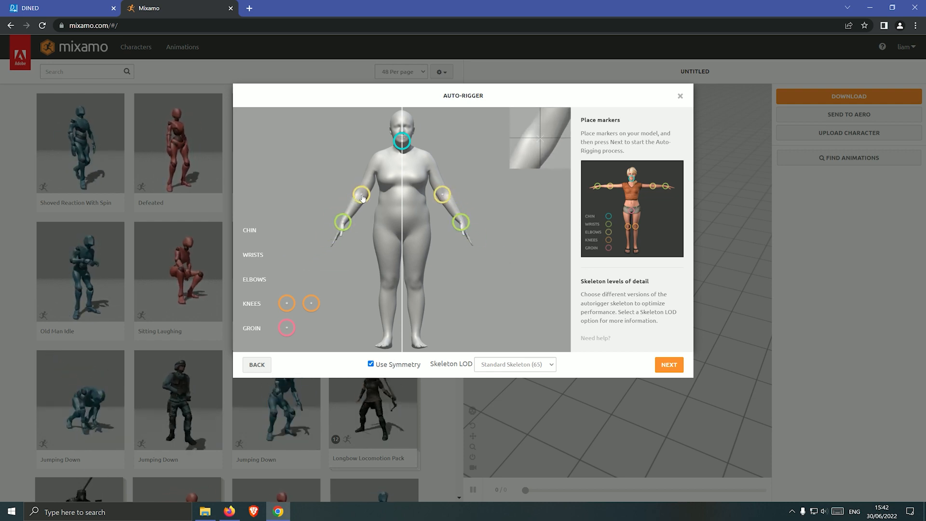
drag(287, 303, 390, 285)
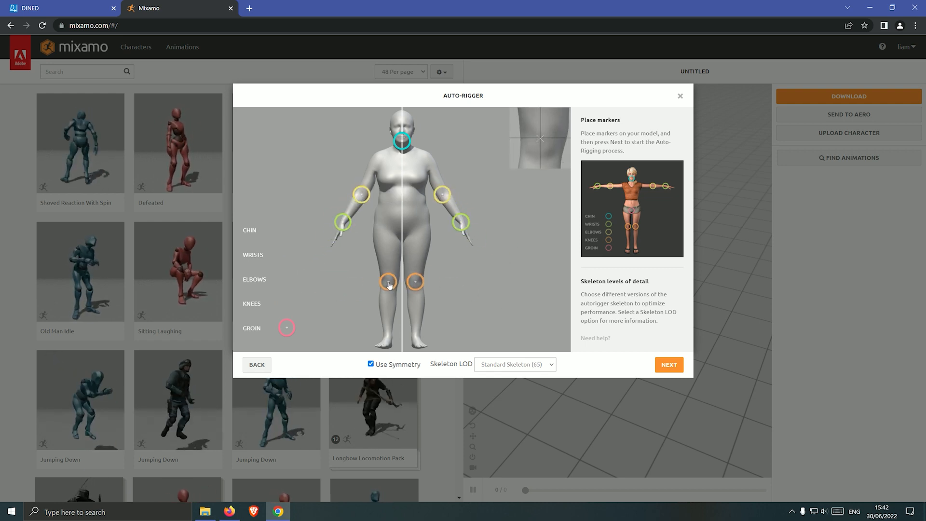
drag(286, 328, 404, 235)
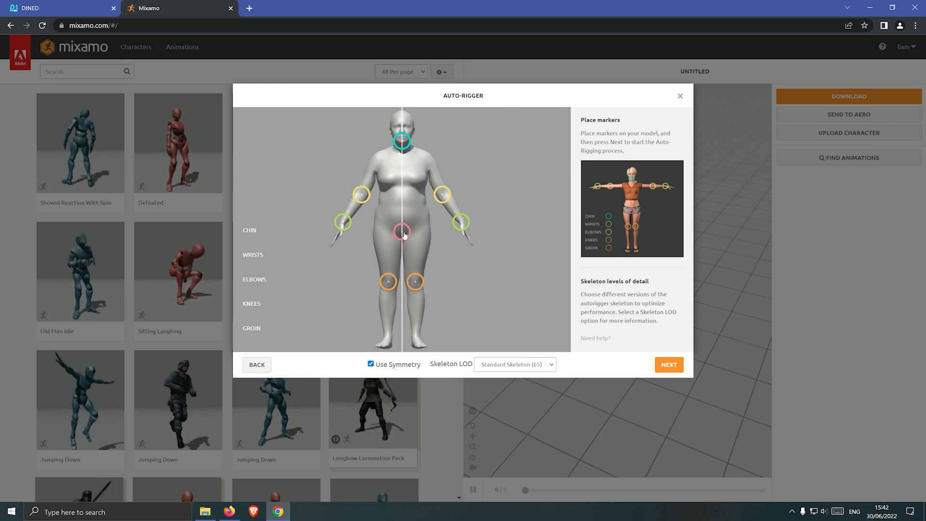
click(670, 366)
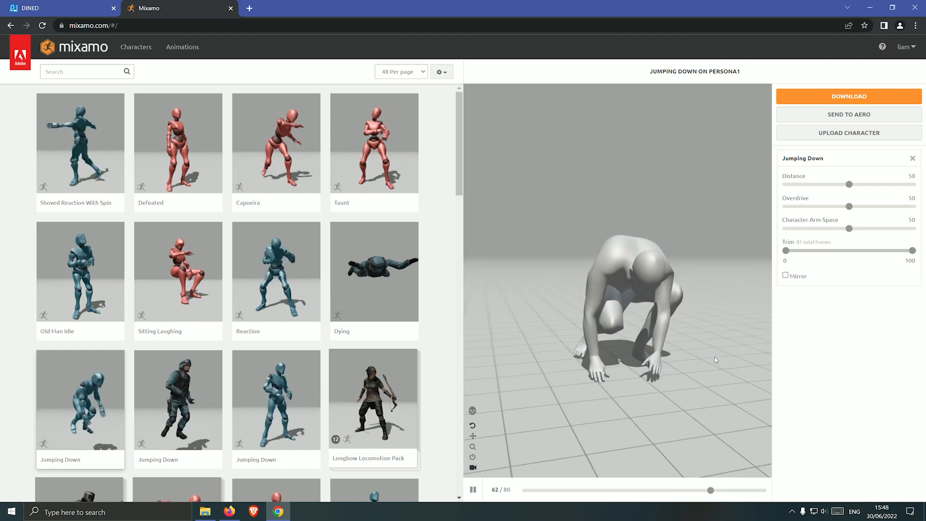
Remove the Jumping Down animation from Persona1 and download the rigged character as FBX Binary in T-pose
click(912, 158)
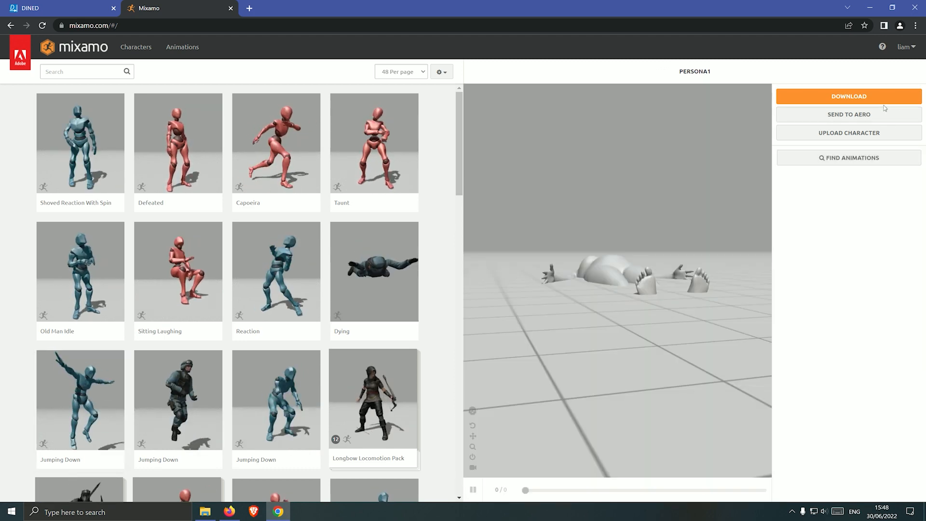
click(884, 100)
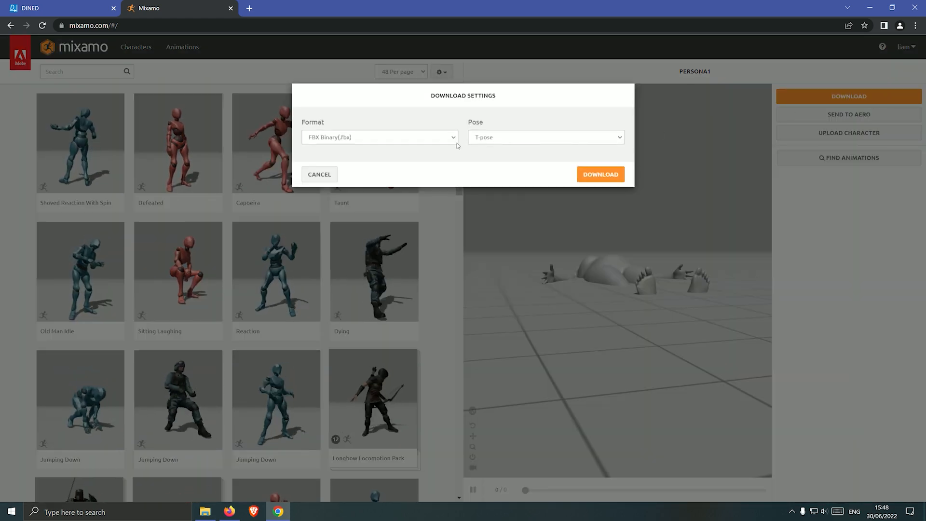
click(587, 175)
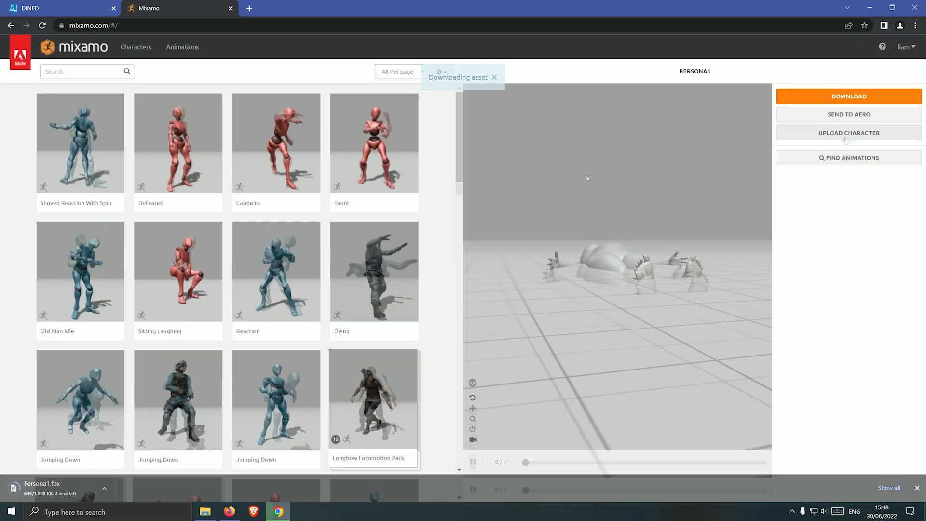
Upload the Persona2 mannequin as a new character for auto-rigging
click(849, 132)
click(447, 274)
click(400, 79)
click(340, 243)
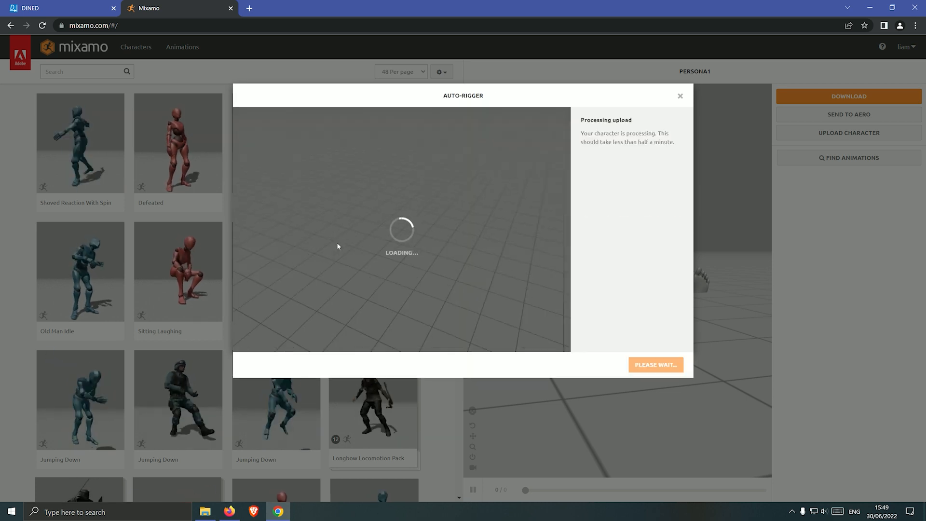
Place the chin, wrist, elbow, knee and groin markers on Persona2 and run the auto-rigger
drag(287, 230, 402, 139)
drag(287, 255, 353, 223)
drag(286, 279, 366, 199)
drag(287, 303, 390, 283)
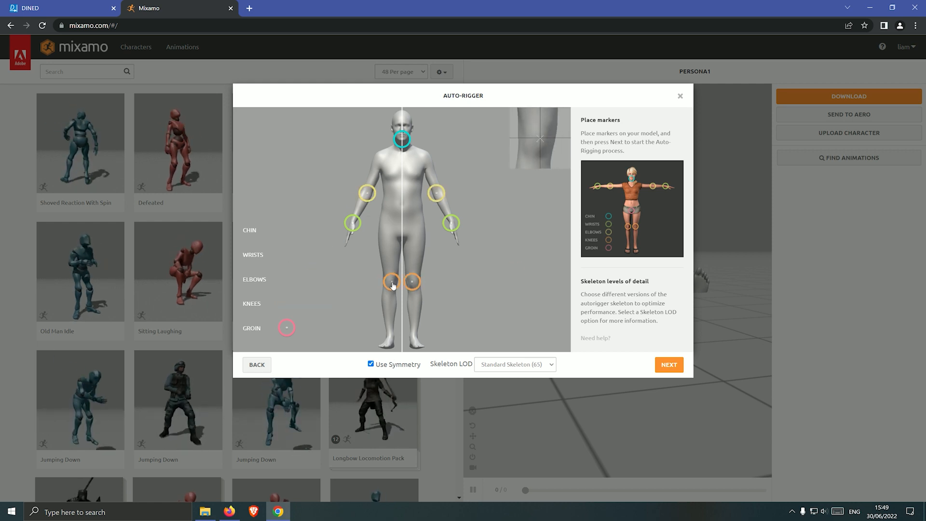
mouse_move(287, 327)
mouse_down()
mouse_move(386, 270)
mouse_move(402, 235)
mouse_up()
click(669, 365)
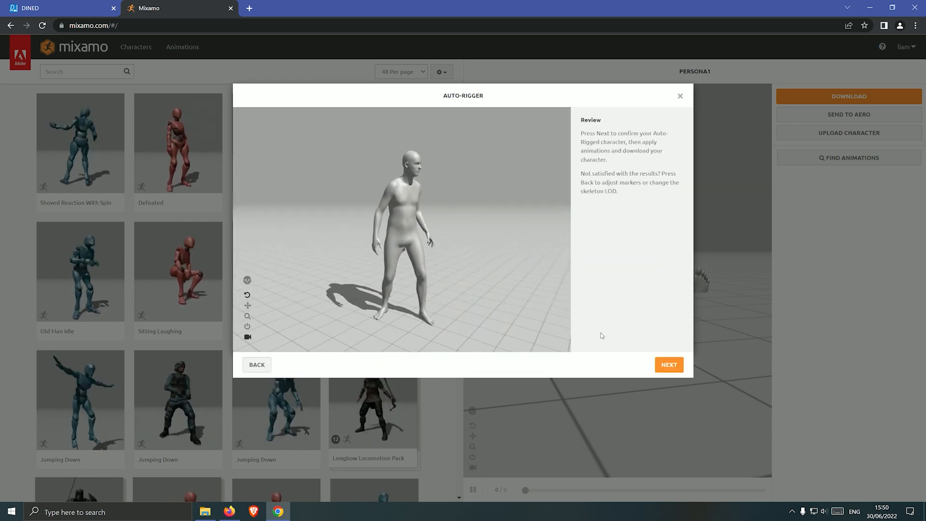
Accept the rigged Persona2 as the new character and download it as FBX Binary in T-pose
click(669, 365)
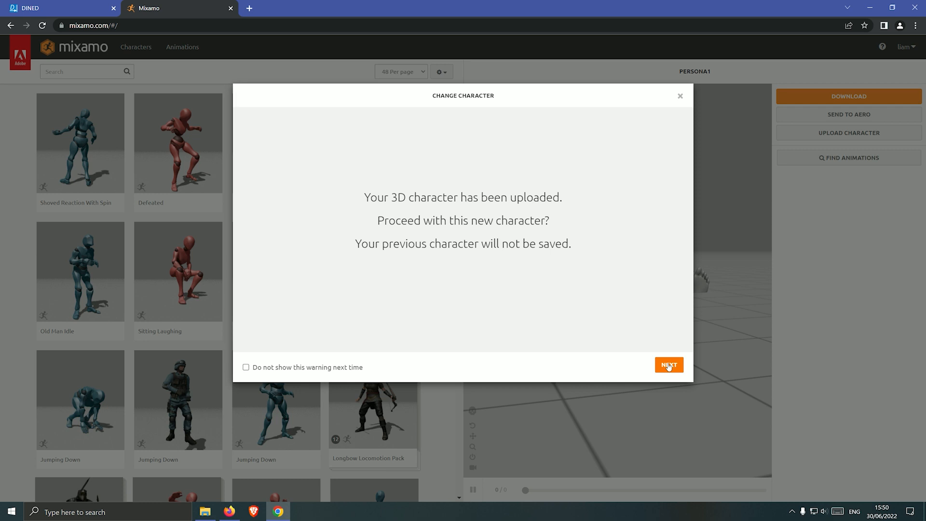
click(669, 365)
click(803, 98)
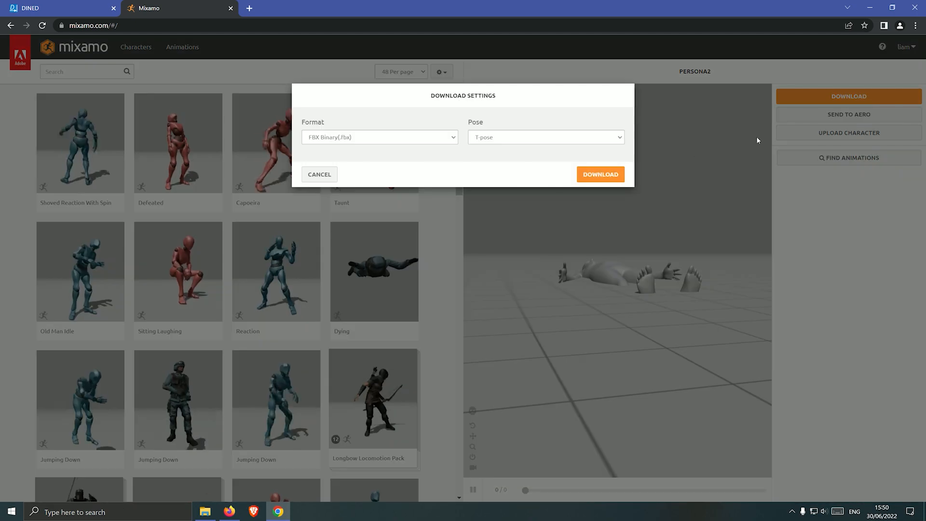
click(613, 175)
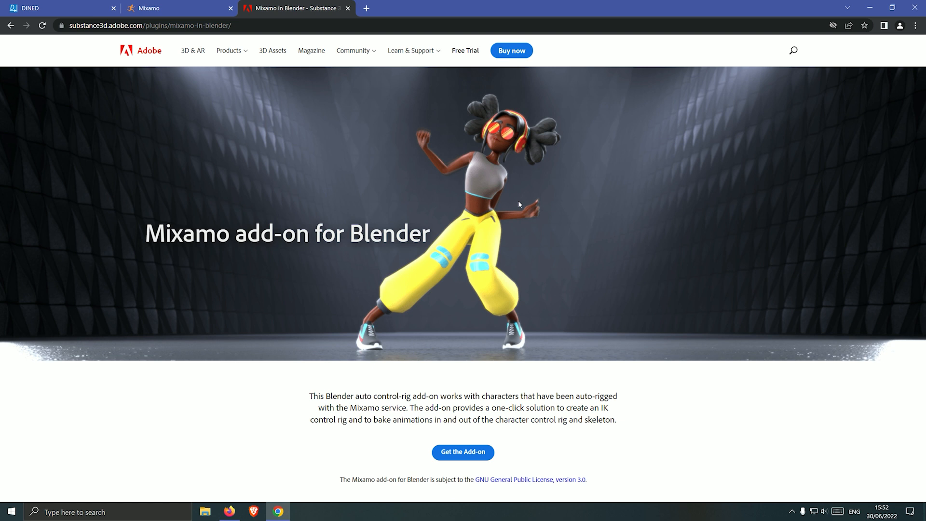
Download the Mixamo add-on for Blender, then switch to Blender and install it from 30377-artwork-mixamo_rig (1).zip
click(475, 454)
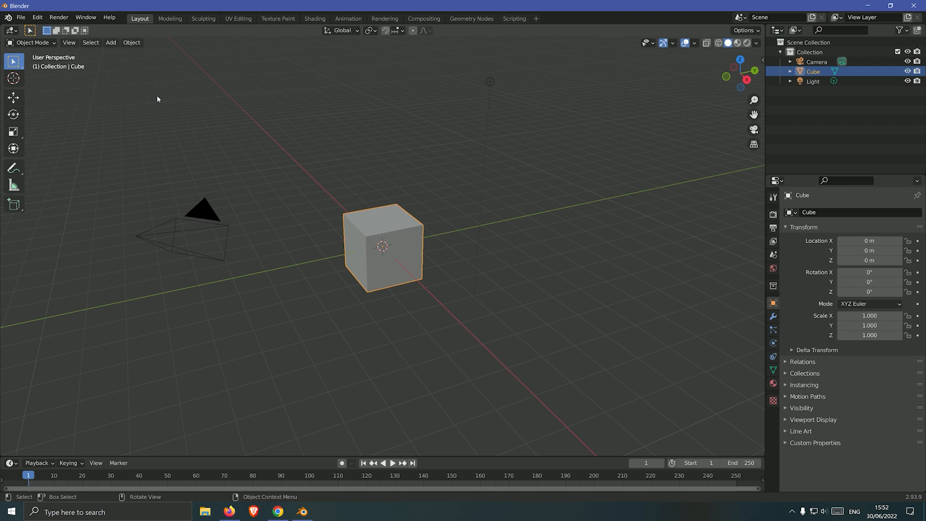
click(37, 17)
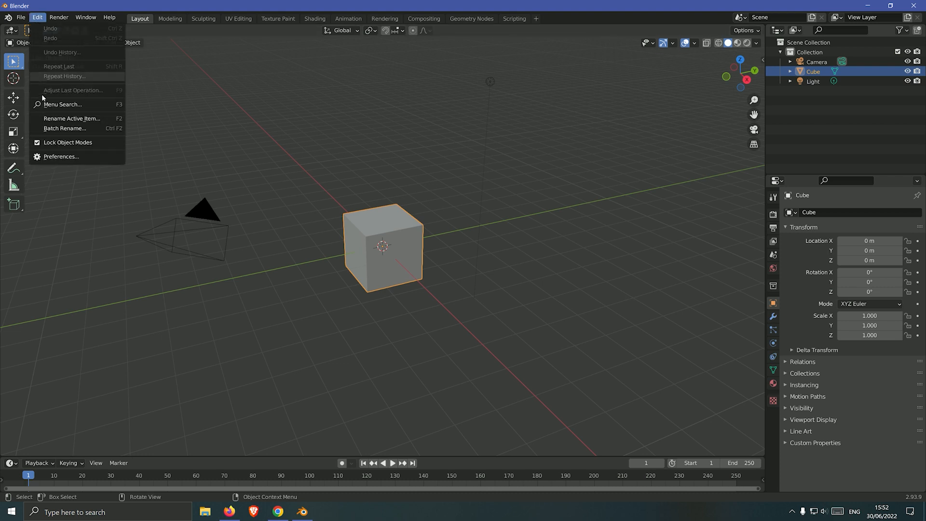
click(61, 157)
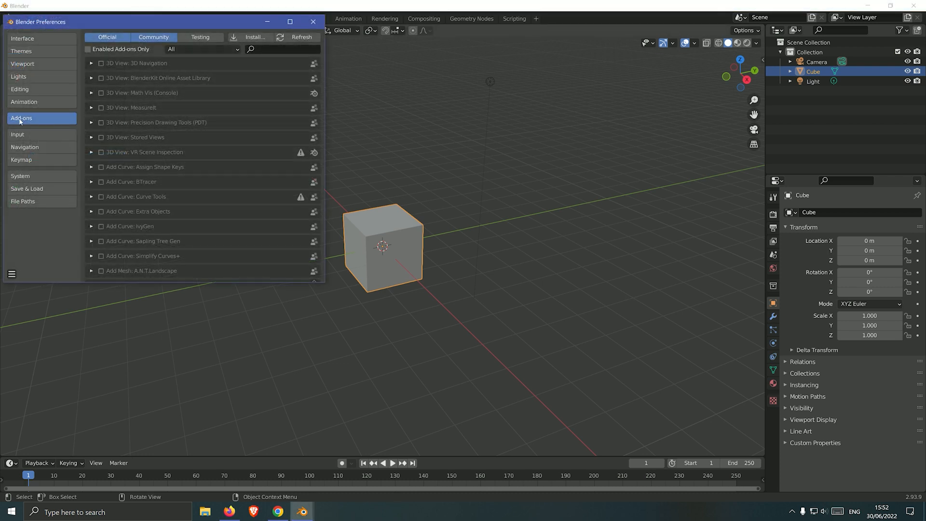
click(240, 39)
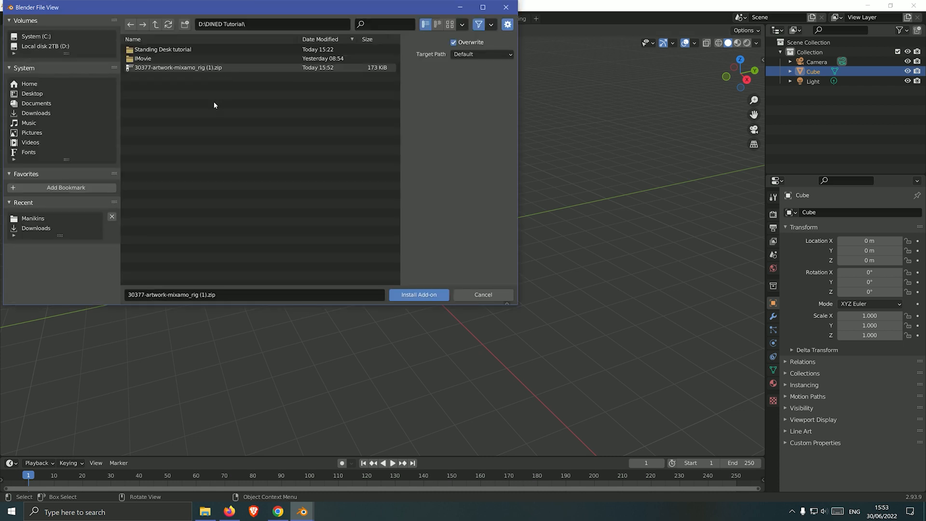
click(203, 68)
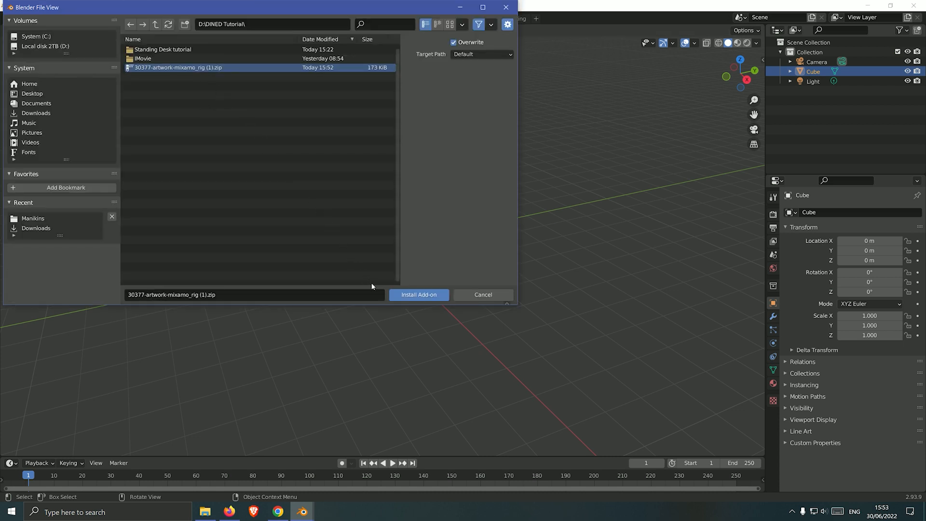
click(394, 295)
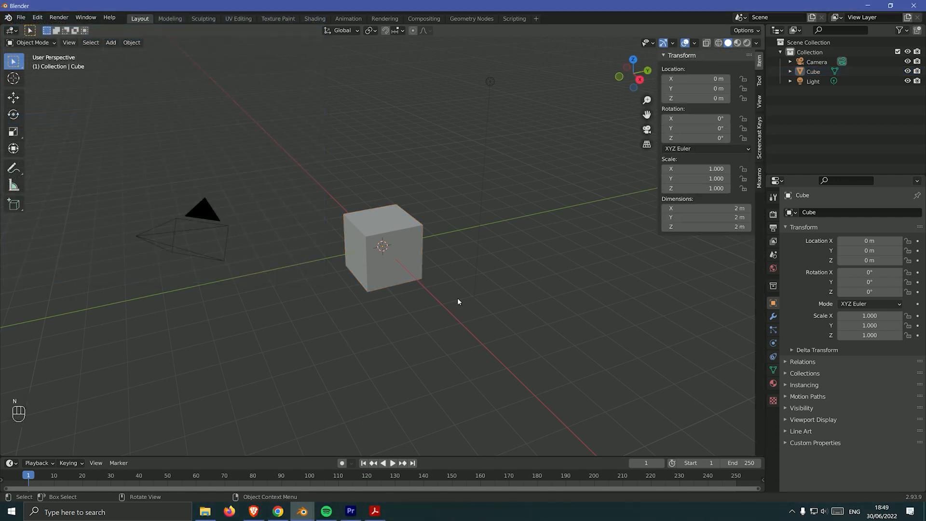
click(760, 178)
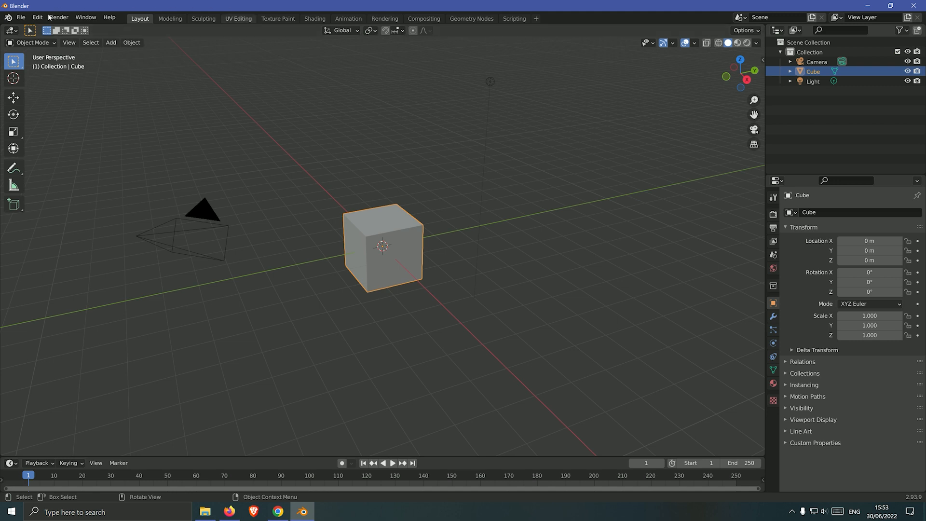
Open the file Standing desk in environment.blend from the Standing Desk tutorial folder
click(22, 17)
click(38, 38)
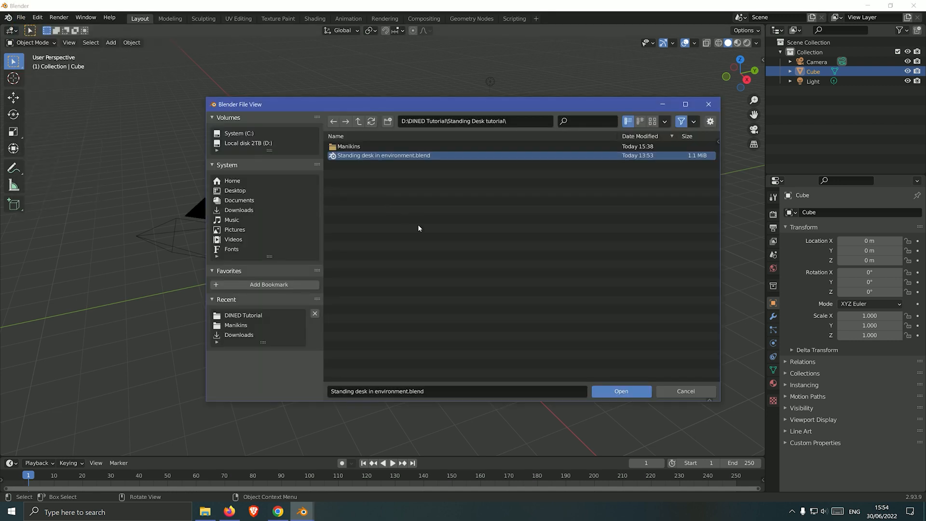
click(597, 394)
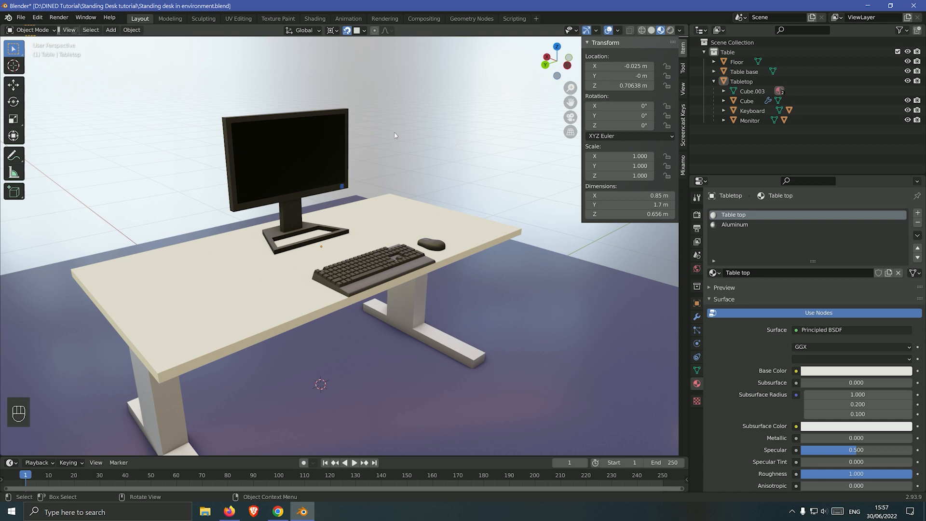
Import Persona1.fbx and Persona2.fbx together from the Manikins folder into the desk scene
click(19, 18)
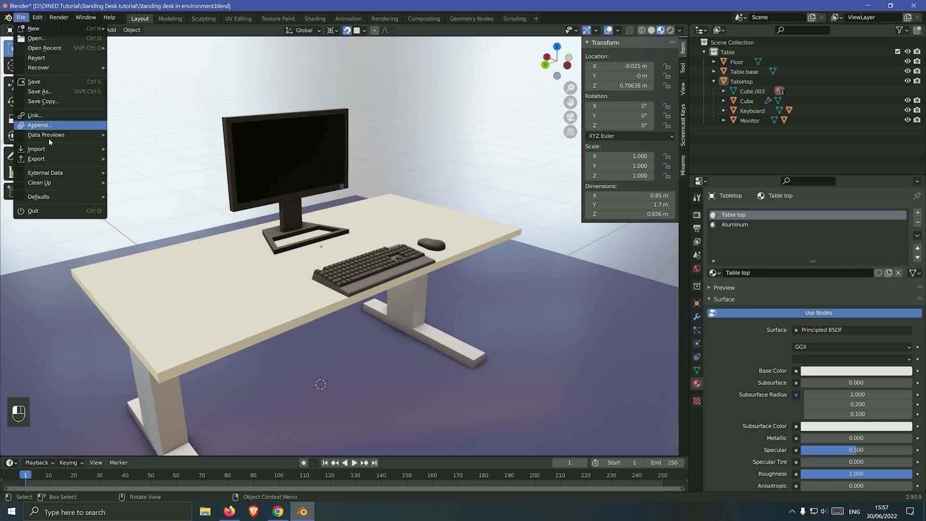
mouse_move(52, 149)
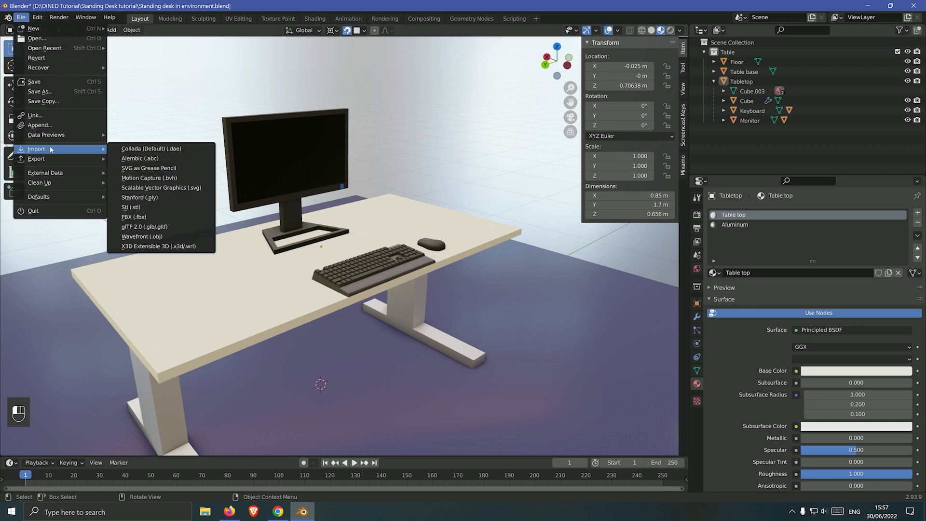
click(137, 217)
click(231, 318)
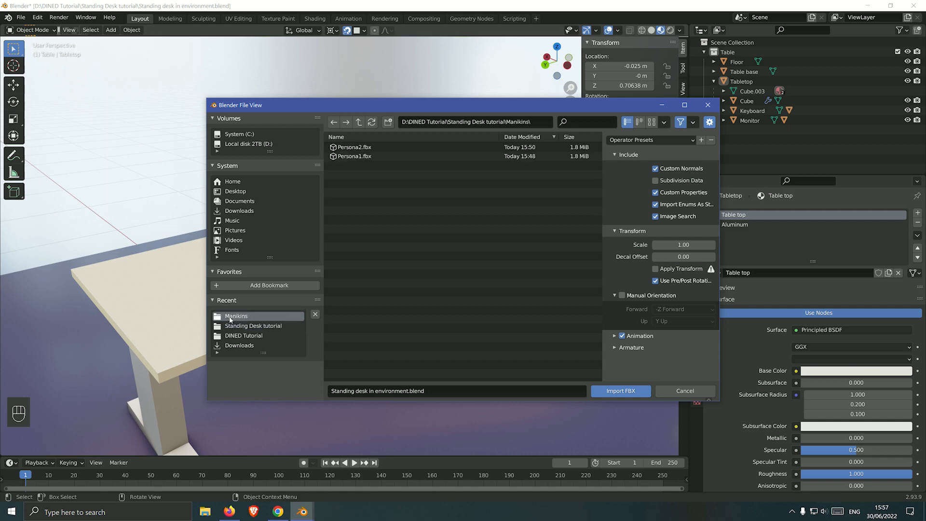
drag(349, 179, 378, 150)
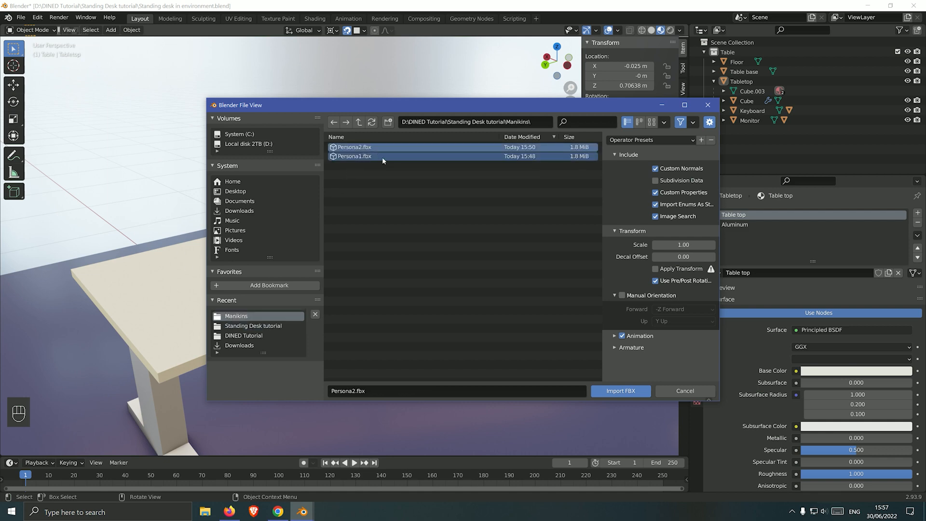
click(596, 391)
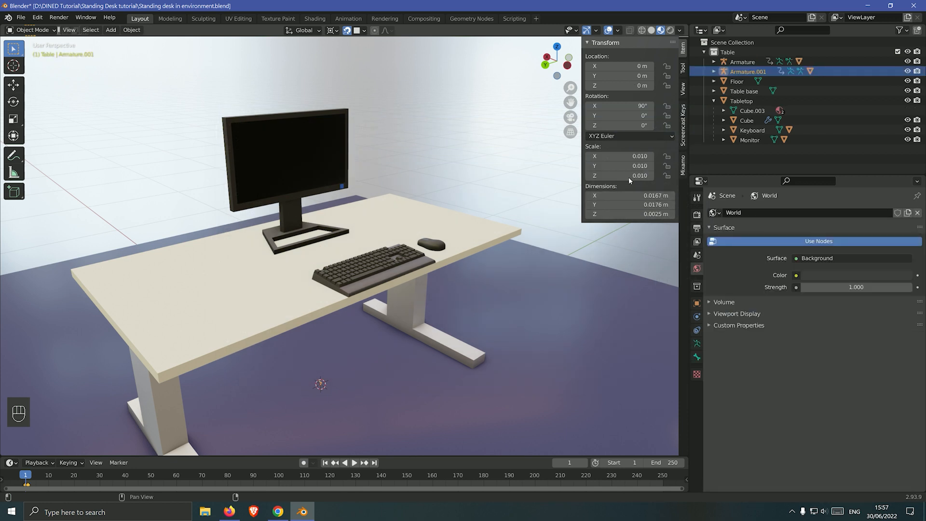
Set the X, Y and Z scale of both imported mannequin armatures to 1
click(616, 155)
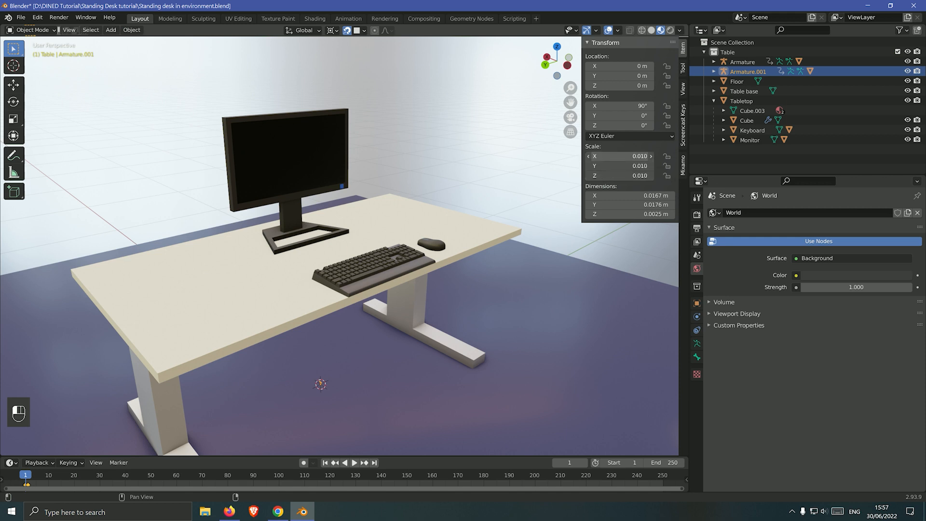
drag(616, 155, 617, 176)
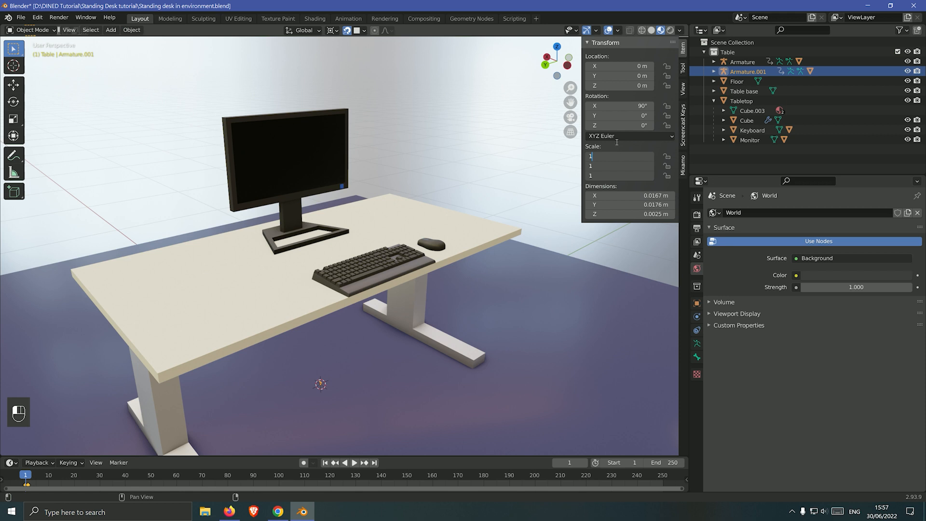
text(1)
key(Return)
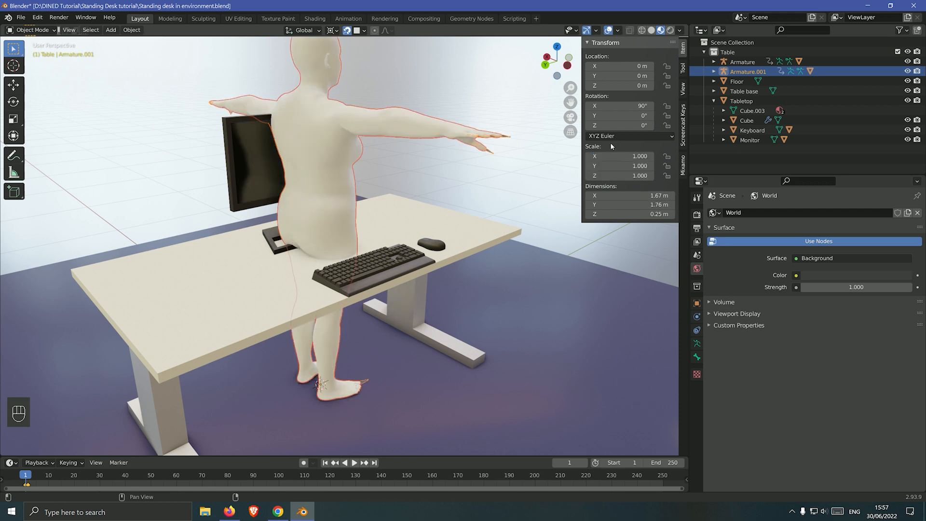
click(538, 168)
click(743, 62)
drag(620, 156, 619, 176)
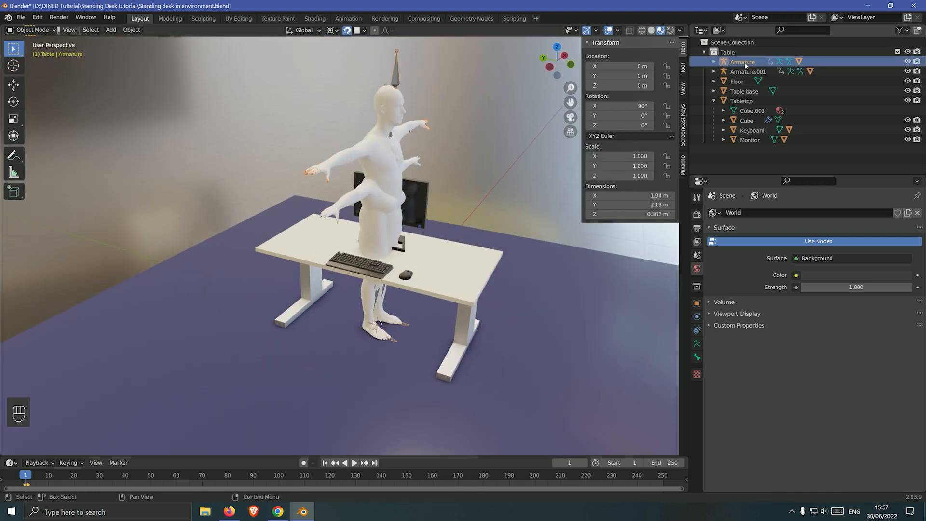
Rename the two imported mannequin armatures as Persona 2 and Persona 1 in the outliner
double_click(744, 62)
text(Persona 2)
key(Return)
right_click(747, 61)
double_click(747, 61)
text(Persona 1)
key(Return)
Hide Persona 2 together with its mesh in the viewport
click(867, 82)
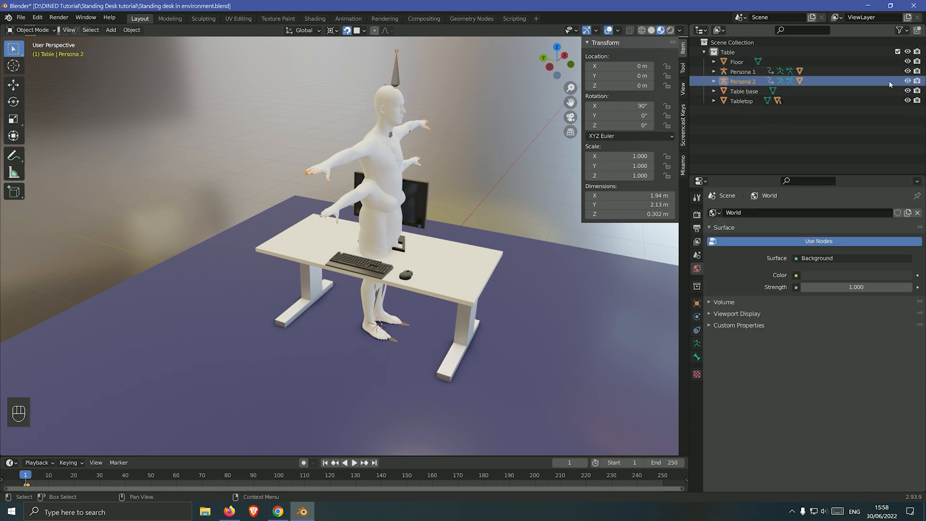
click(714, 82)
click(908, 120)
click(714, 81)
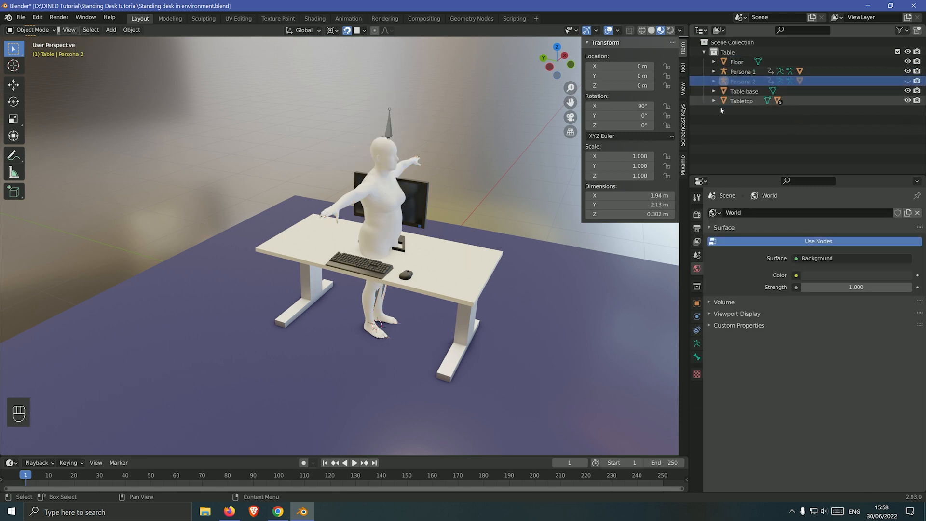
Select the Persona 1 armature and set its Z rotation to 90°
middle_drag(512, 150, 450, 138)
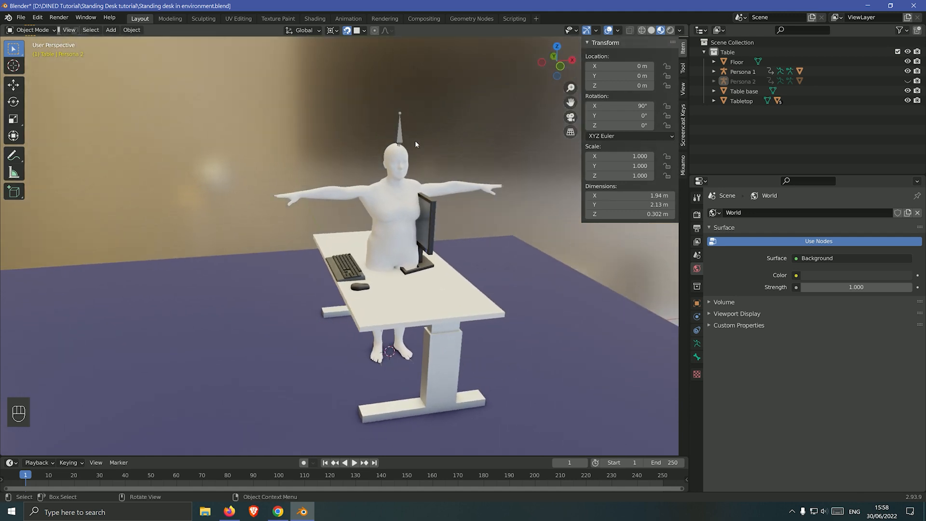
click(400, 135)
middle_drag(429, 125, 459, 137)
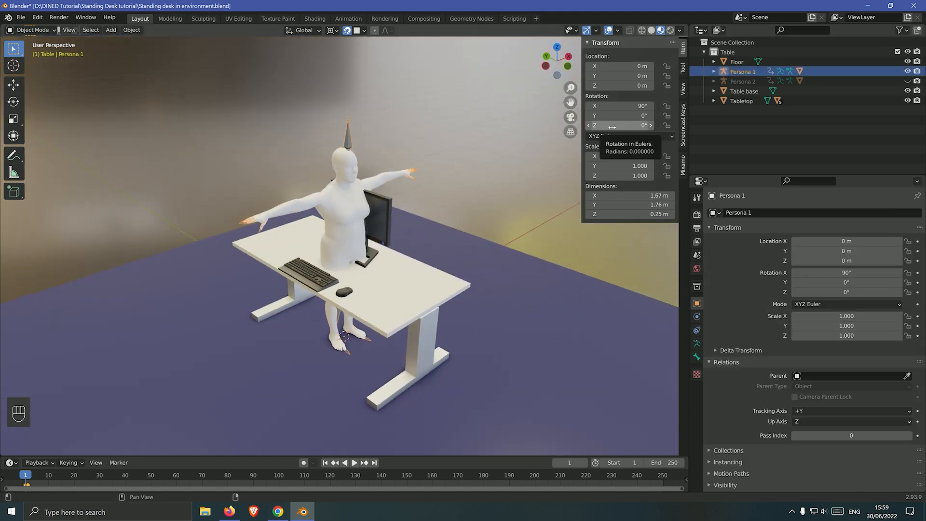
ctrl+click(614, 128)
key(Escape)
drag(614, 127, 667, 127)
Move Persona 1 along the X axis to about -1.28 m, clear of the desk, and deselect it
middle_drag(511, 141, 465, 136)
click(13, 85)
drag(391, 340, 234, 329)
click(257, 197)
Create a Mixamo control rig for the Persona 1 armature with Apply Animation, IK Arms and IK Legs enabled
middle_drag(256, 197, 314, 207)
shift+middle_drag(313, 208, 475, 174)
scroll(459, 190, up, 6)
shift+middle_drag(475, 173, 423, 136)
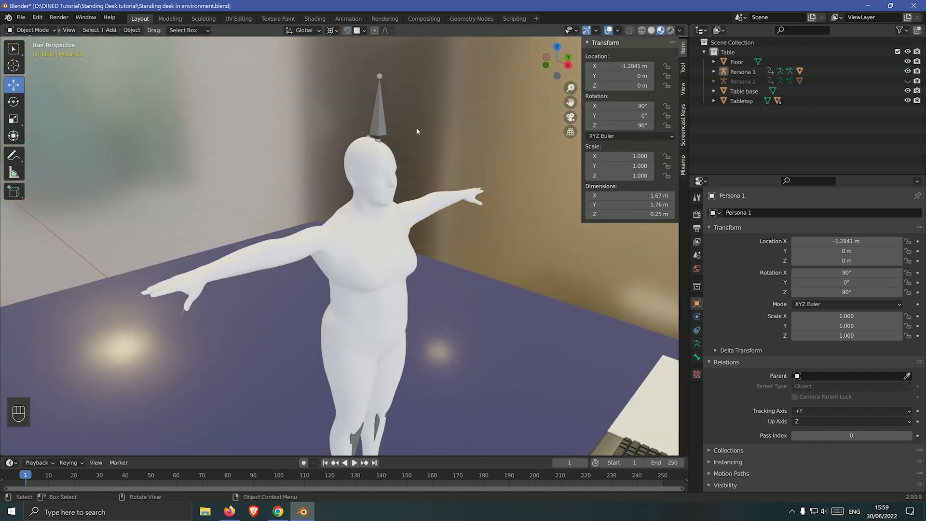
click(381, 127)
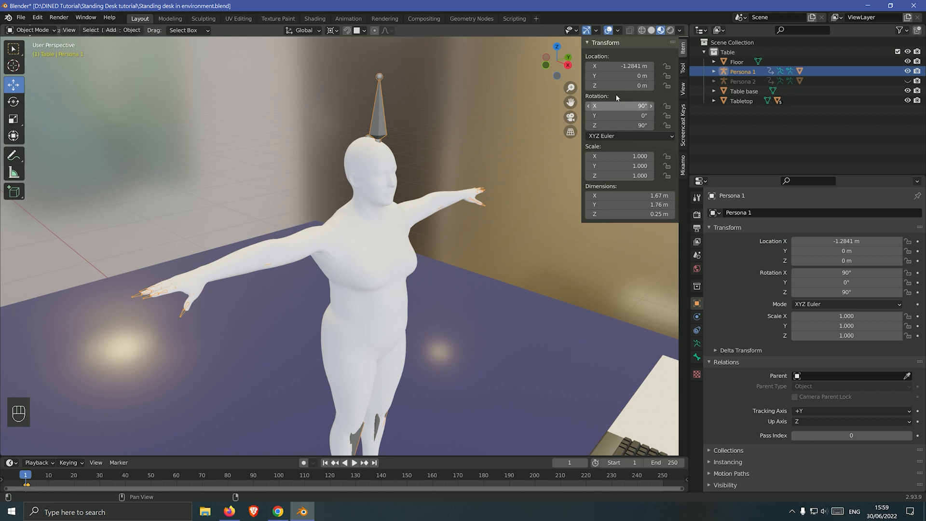
click(684, 170)
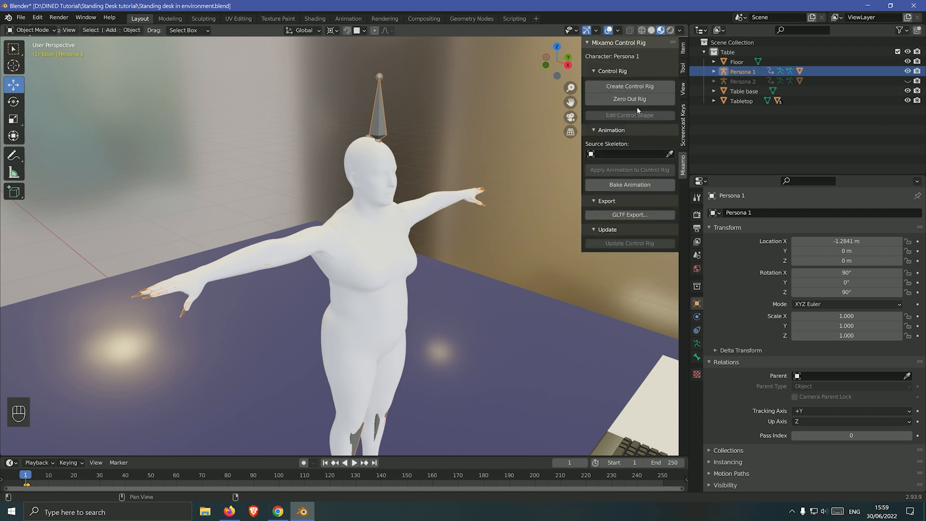
click(630, 87)
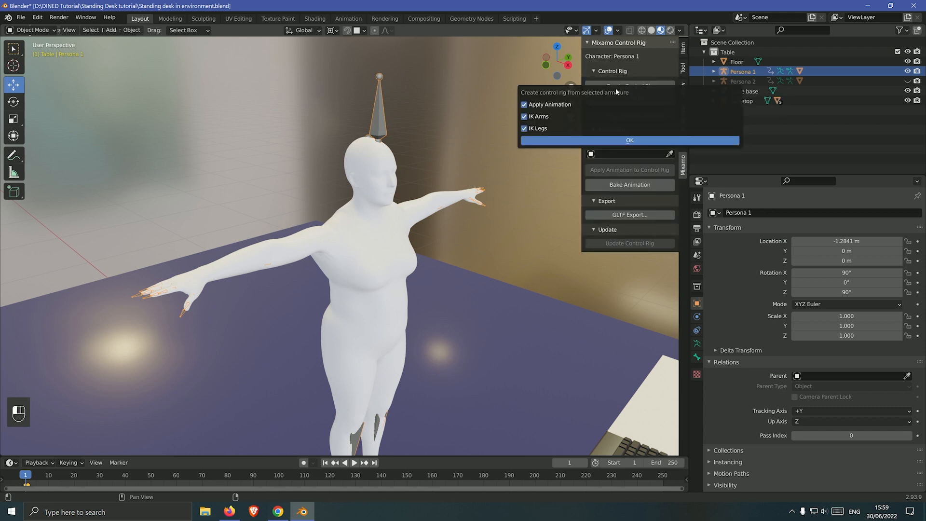
click(549, 140)
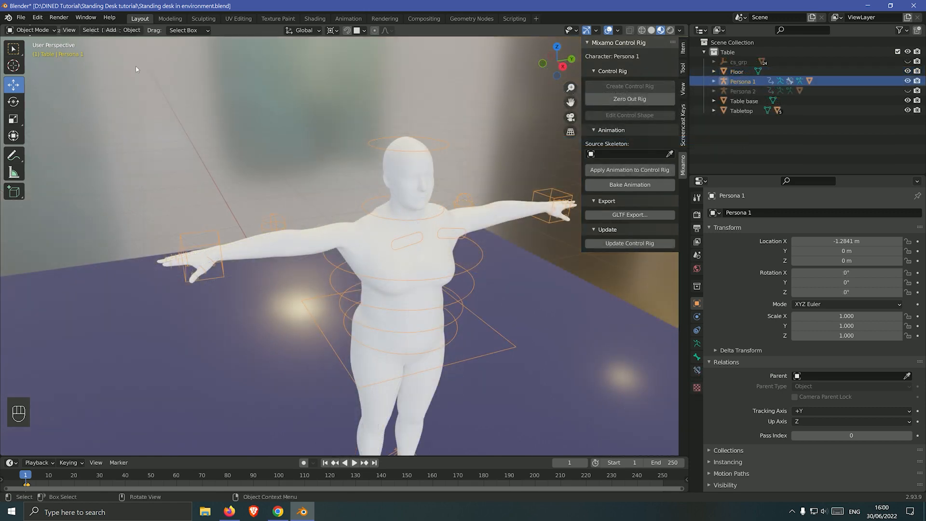
Switch Persona 1 to Pose Mode, deselect its bone controls and hide the viewport sidebar
click(29, 30)
click(32, 62)
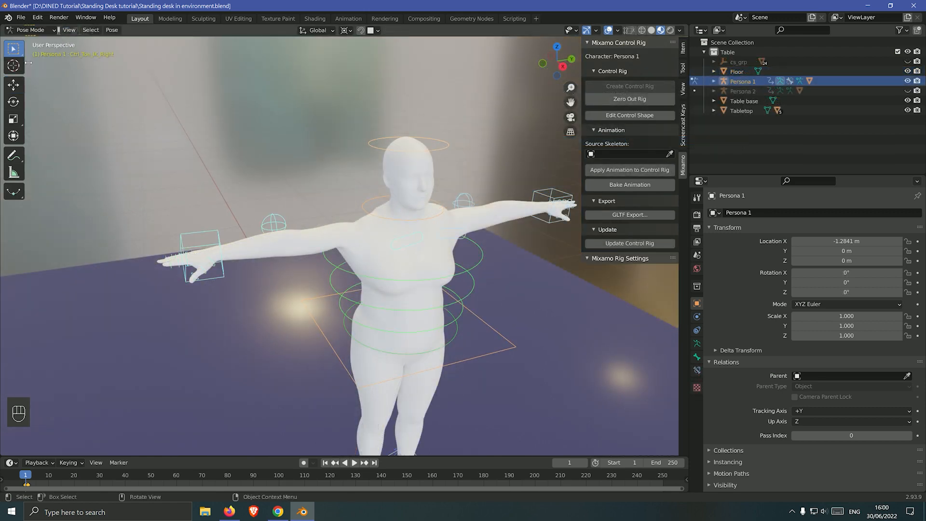
click(114, 107)
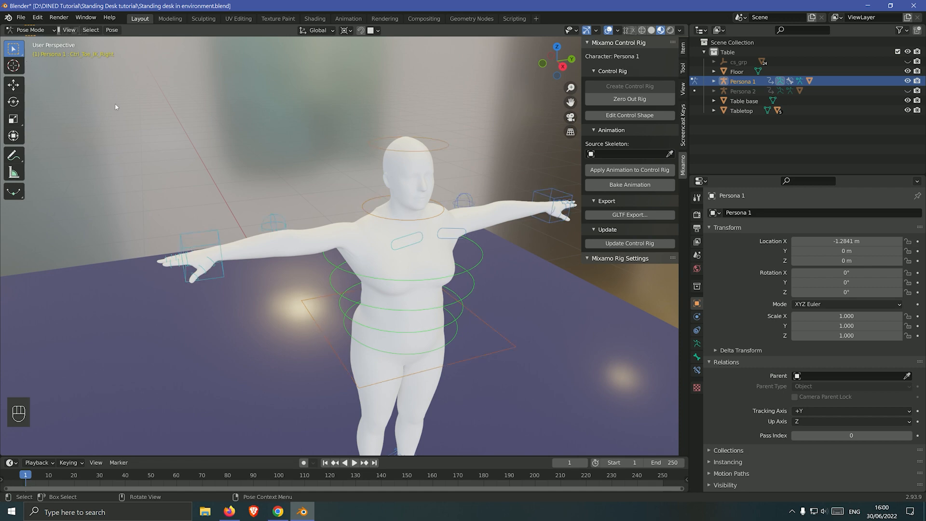
middle_drag(116, 108, 155, 104)
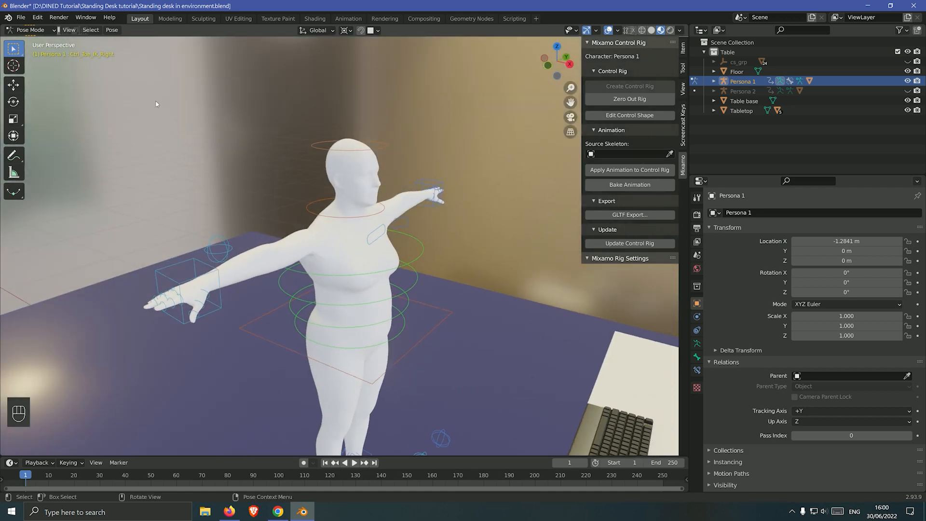
key(n)
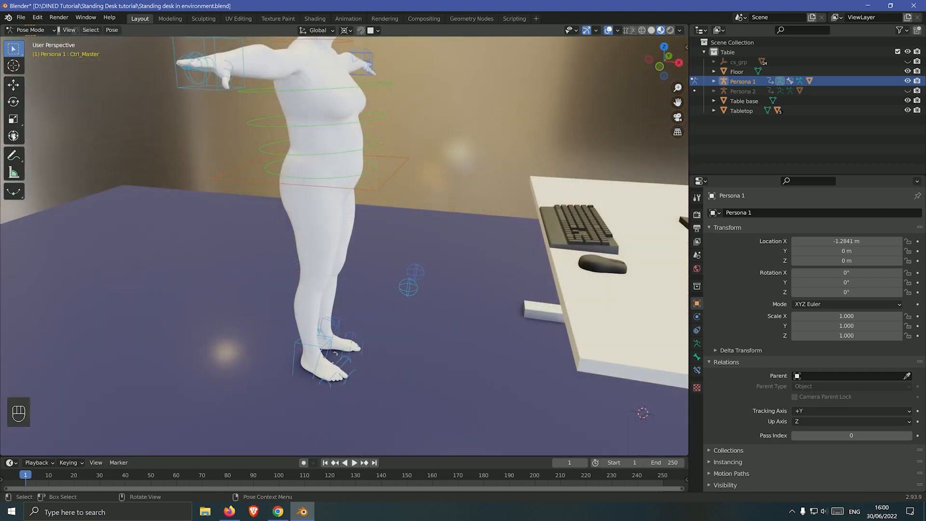
Rotate Persona 1's right hand IK control 90° around Z with the Transform tool so the hand points forward
click(14, 136)
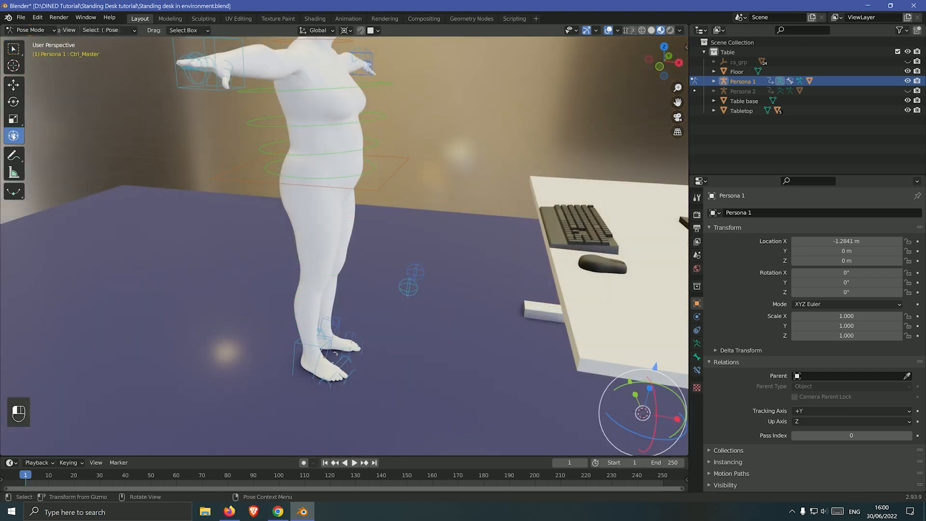
middle_drag(179, 100, 472, 251)
click(121, 193)
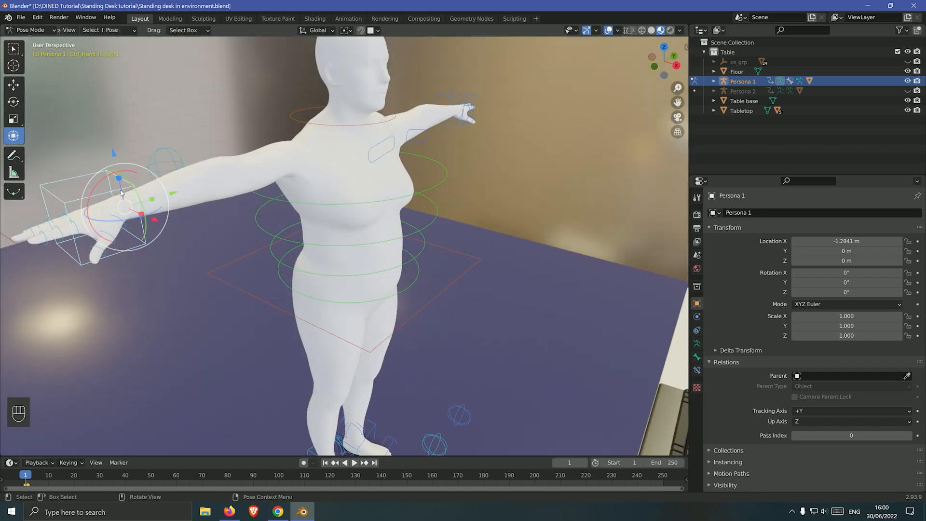
scroll(122, 193, down, 3)
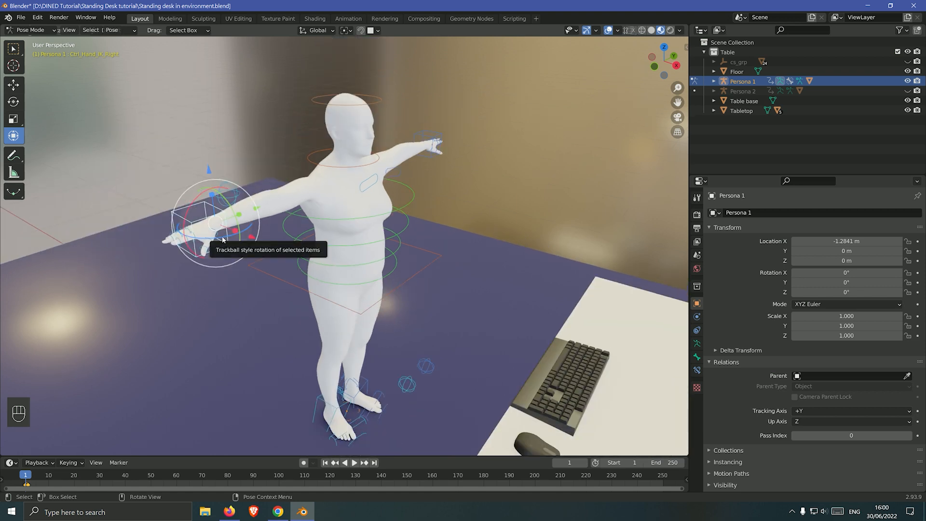
ctrl+drag(170, 236, 251, 205)
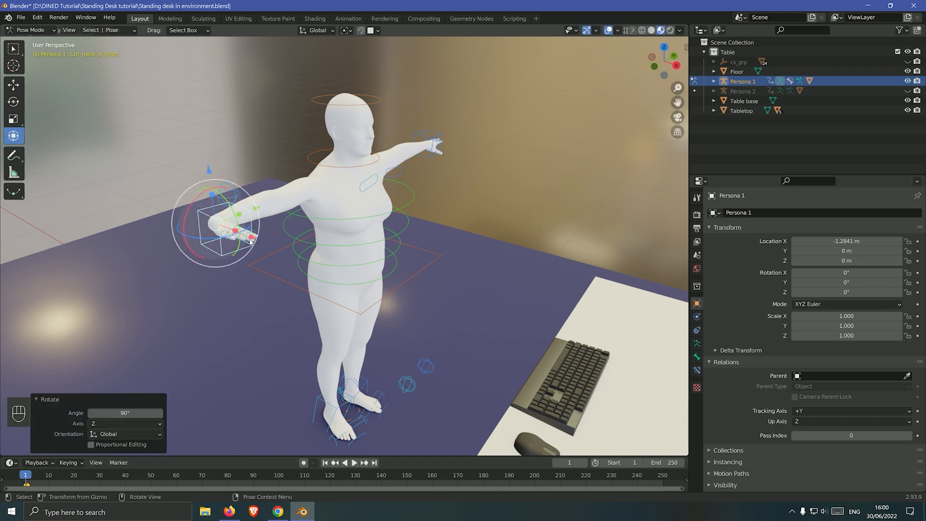
Move the right hand IK control about 0.39 m along X and adjust its position in front of the body
key(g)
drag(283, 246, 362, 276)
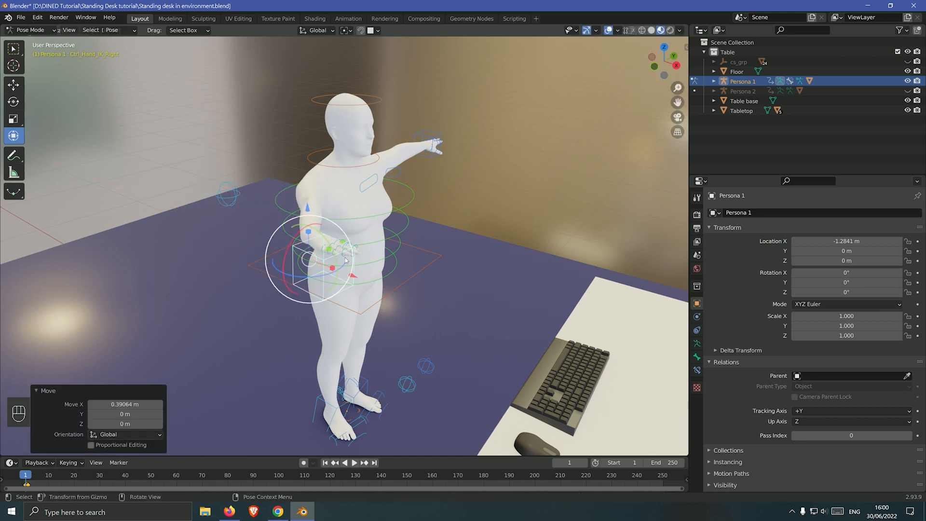
drag(345, 240, 410, 209)
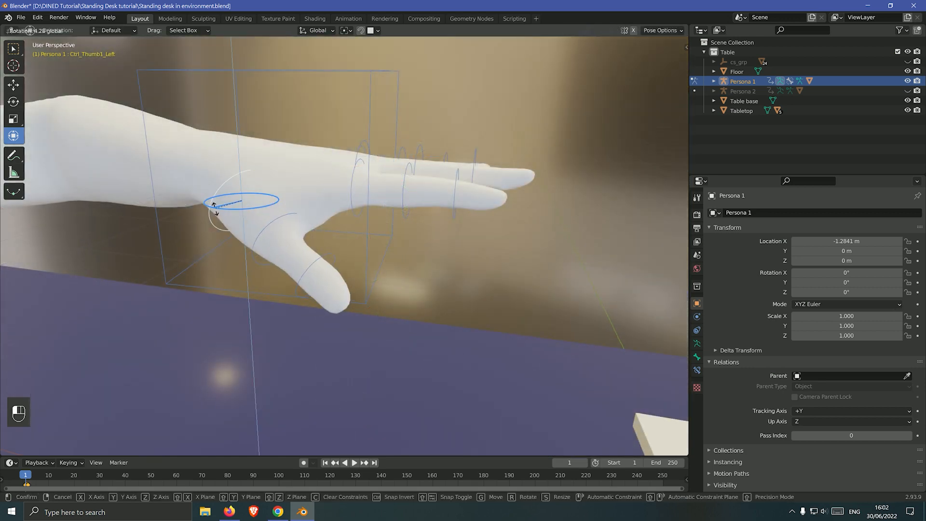
Rotate the left thumb's base control about 30.9° around Z and its second joint about -17.3° around Y
click(246, 205)
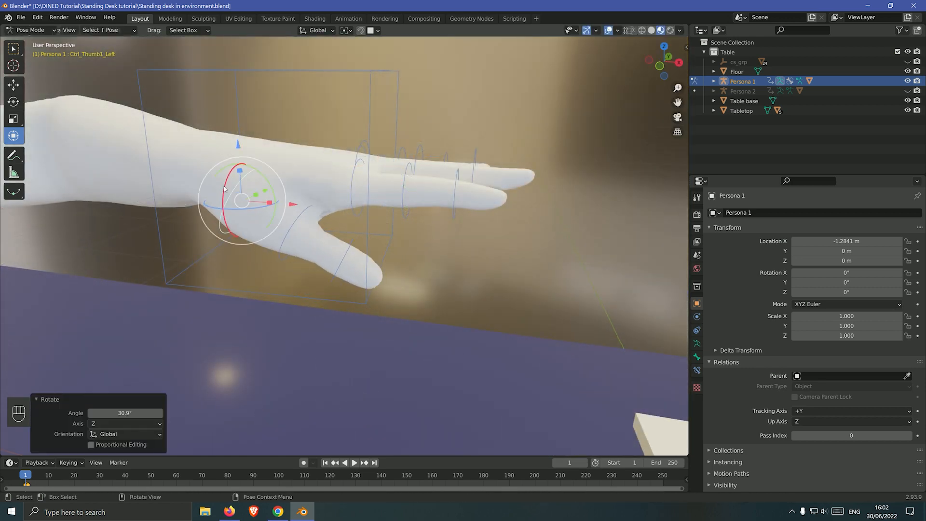
click(335, 244)
drag(335, 241, 338, 230)
middle_drag(360, 201, 350, 206)
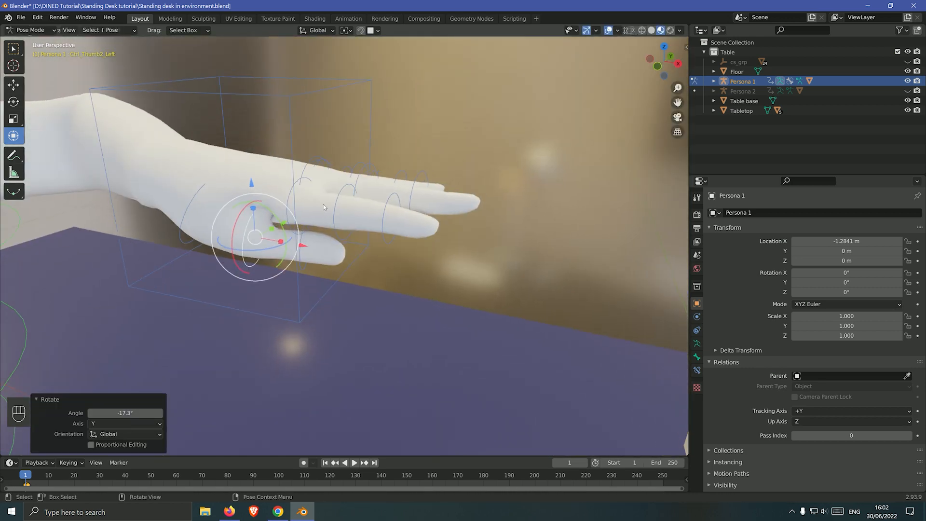
Bend a finger of the left hand by rotating its knuckle control
click(299, 185)
drag(317, 182, 354, 262)
click(334, 239)
Lower the right elbow's pole control beside the body and rotate the left shoulder control around X
click(199, 230)
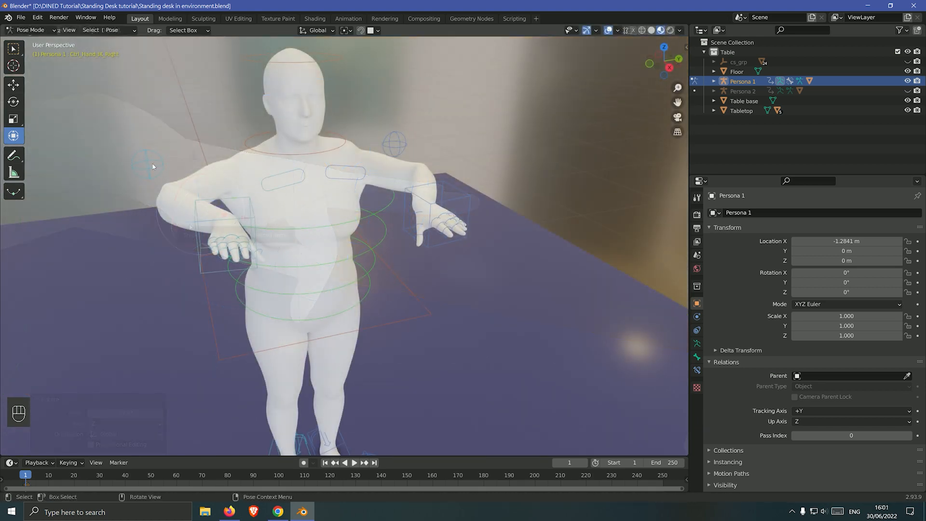
drag(154, 167, 128, 283)
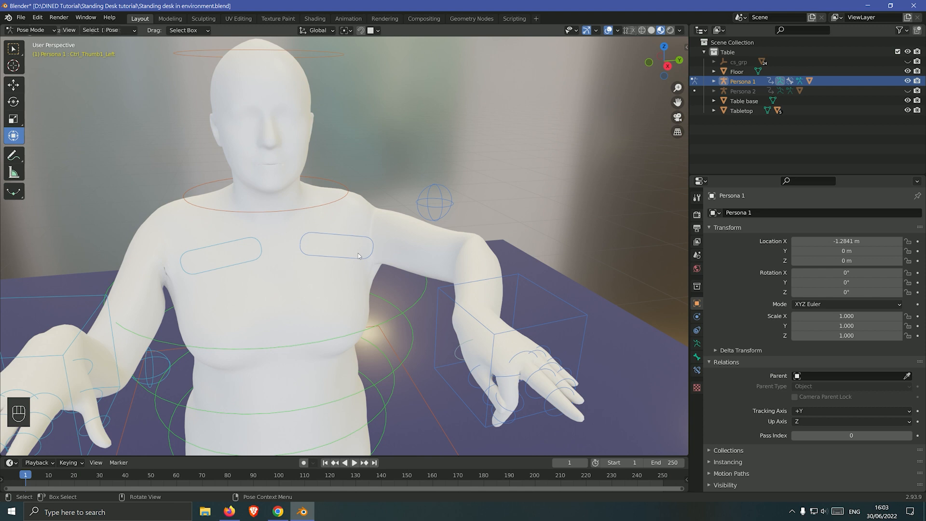
click(337, 244)
key(r)
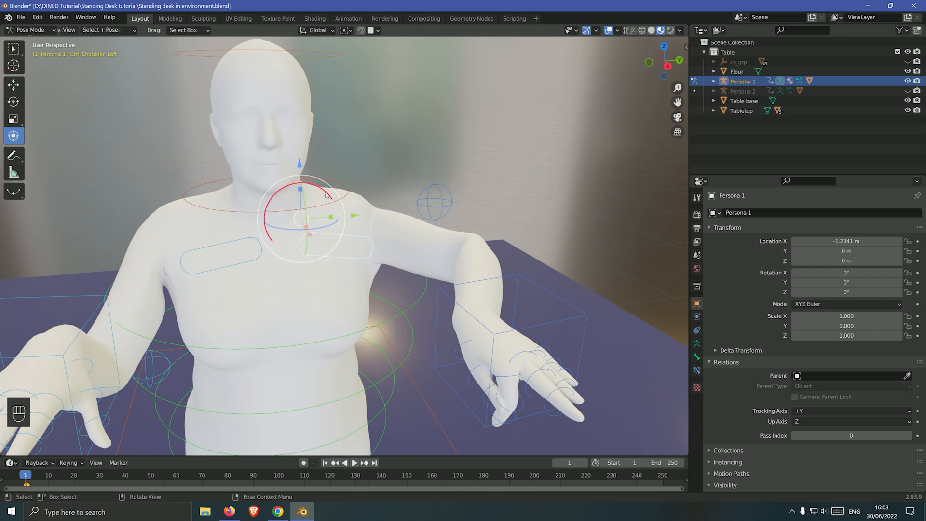
mouse_move(319, 190)
mouse_down()
mouse_move(304, 189)
mouse_move(336, 200)
mouse_move(306, 201)
mouse_move(338, 203)
mouse_move(326, 195)
mouse_up()
click(370, 225)
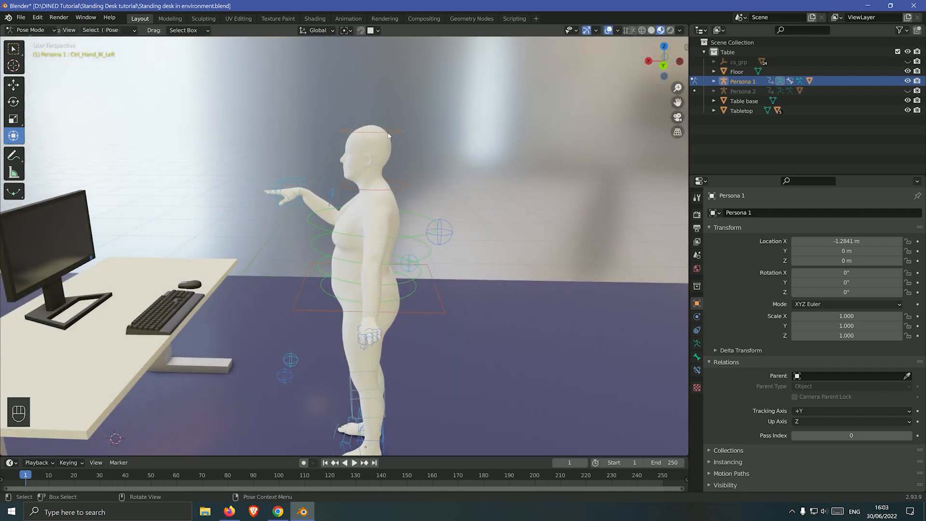
Tilt the head control and bend the torso by rotating the spine and free hip controls around Y
click(388, 136)
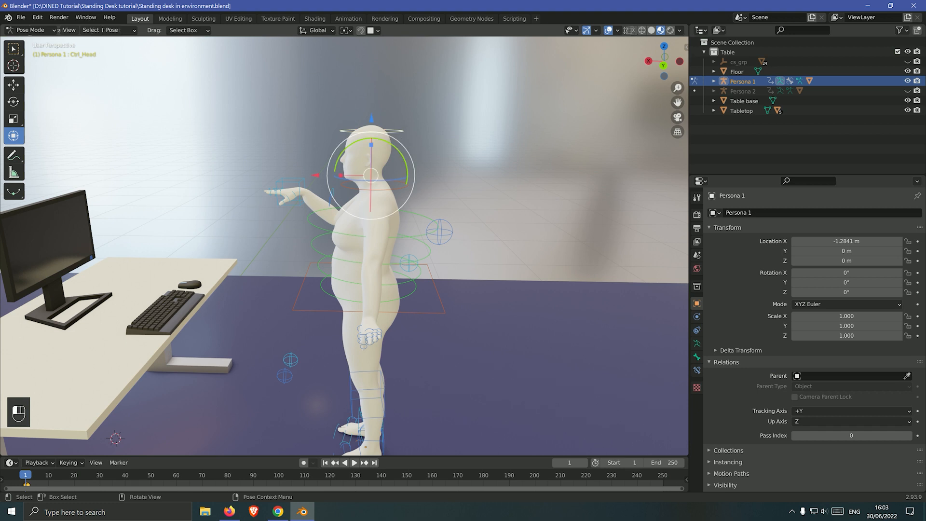
drag(400, 165, 386, 158)
click(314, 229)
drag(338, 197, 346, 188)
click(320, 249)
mouse_move(338, 230)
mouse_down()
mouse_move(345, 223)
mouse_move(342, 242)
mouse_up()
click(320, 264)
click(326, 283)
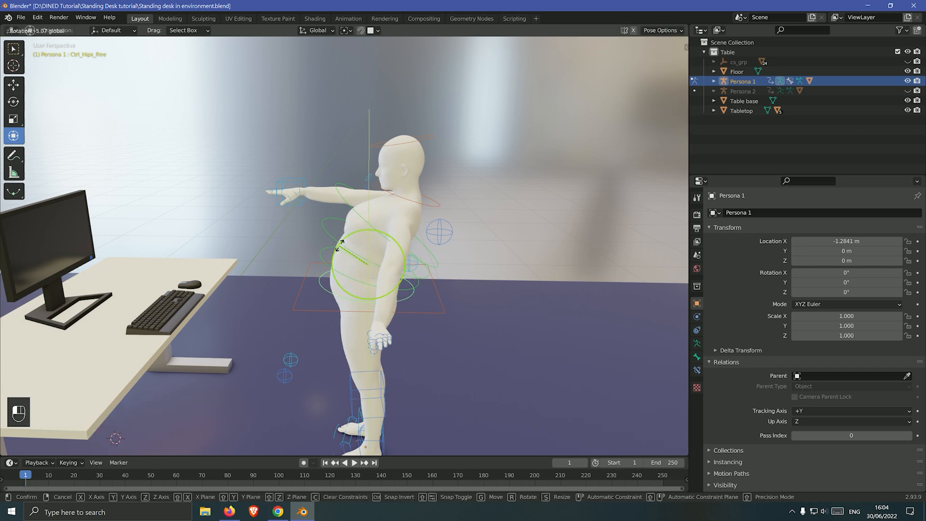
Move the main hips control about 0.067 m along X and about 0.005 m along Z
middle_drag(277, 251, 311, 320)
click(311, 319)
key(g)
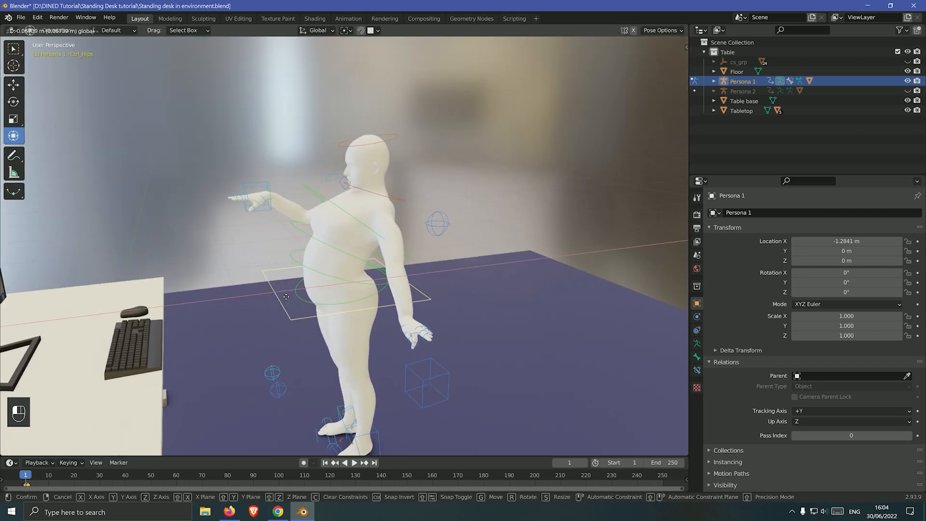
click(337, 247)
key(g)
key(z)
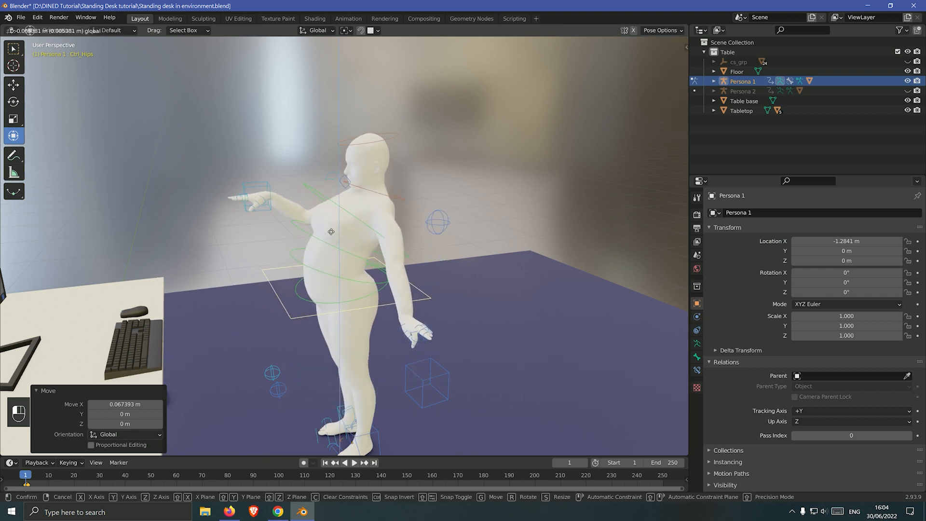
click(331, 232)
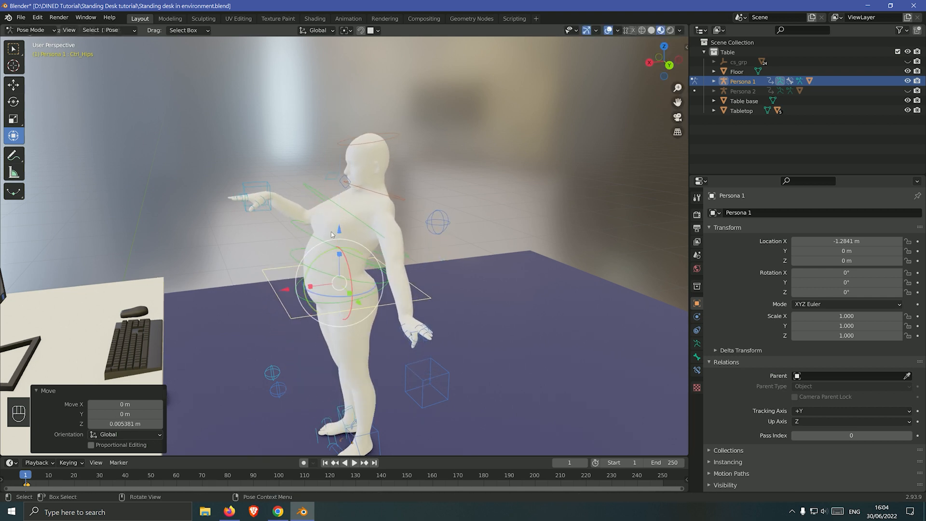
Select the left and right hand IK controls together and shift them slightly
click(407, 364)
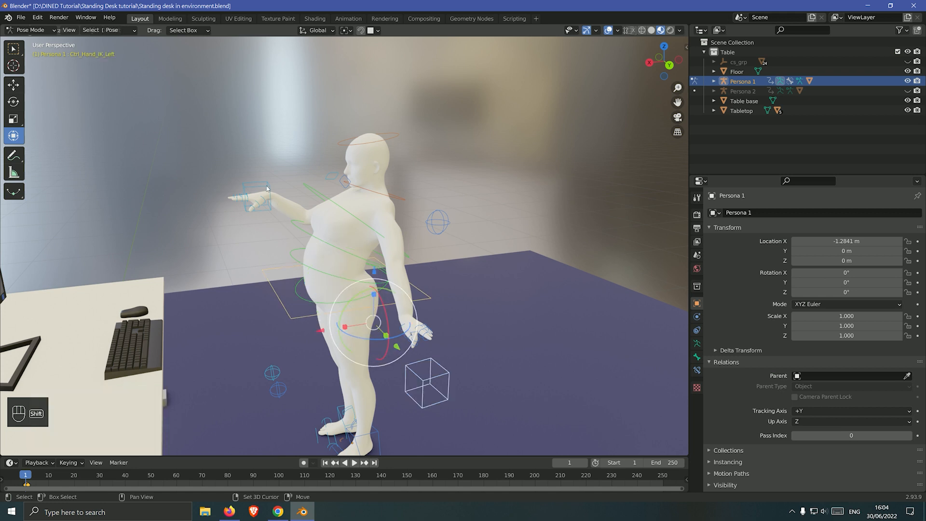
mouse_move(332, 222)
mouse_down()
mouse_move(334, 289)
mouse_move(333, 227)
mouse_up()
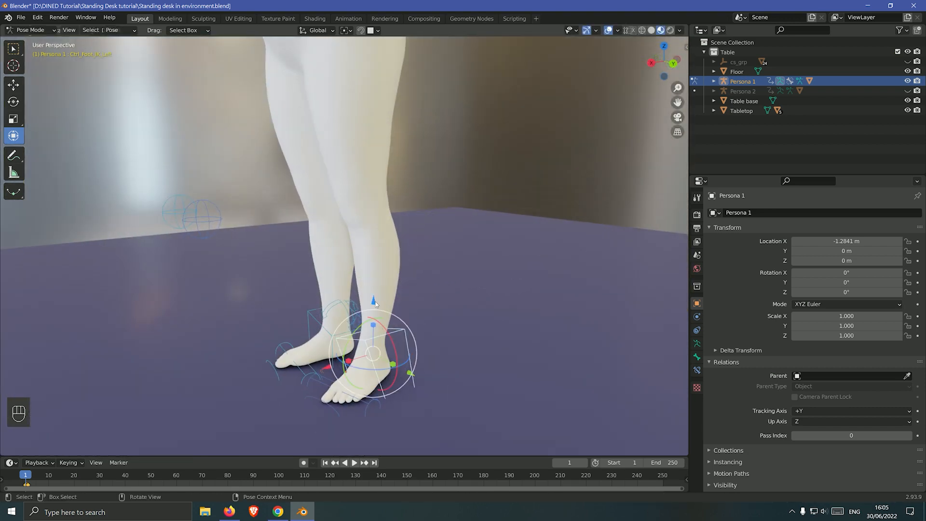
Raise the left foot IK control about 0.22 m along Z and swing the left knee's pole control from side to side
drag(375, 302, 391, 213)
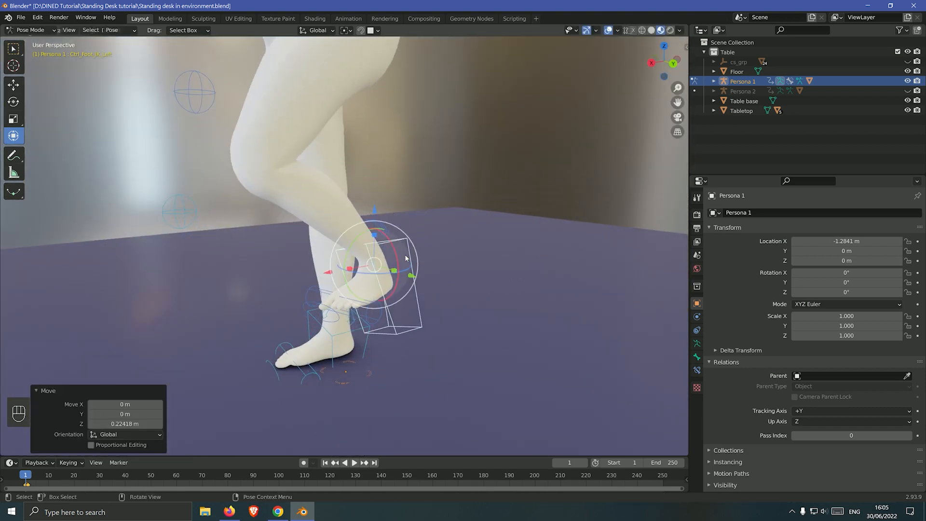
drag(415, 276, 416, 270)
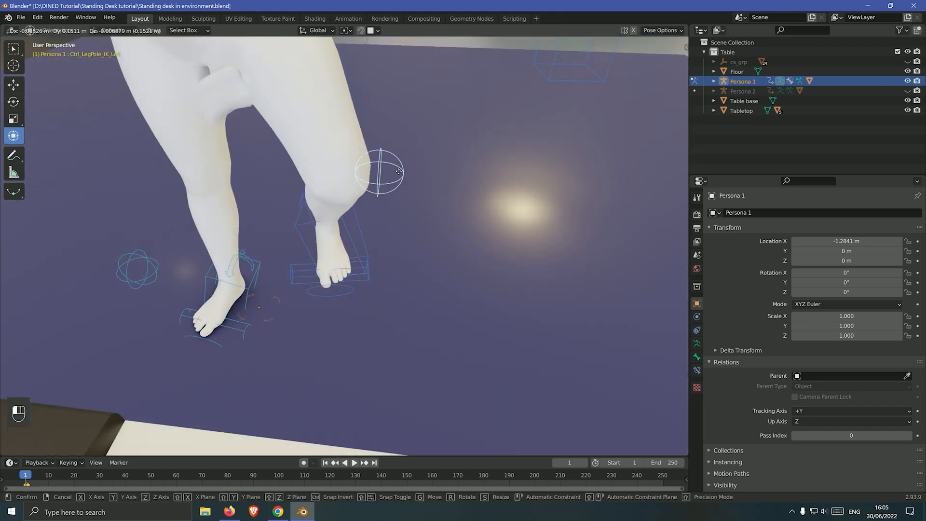
drag(349, 173, 135, 181)
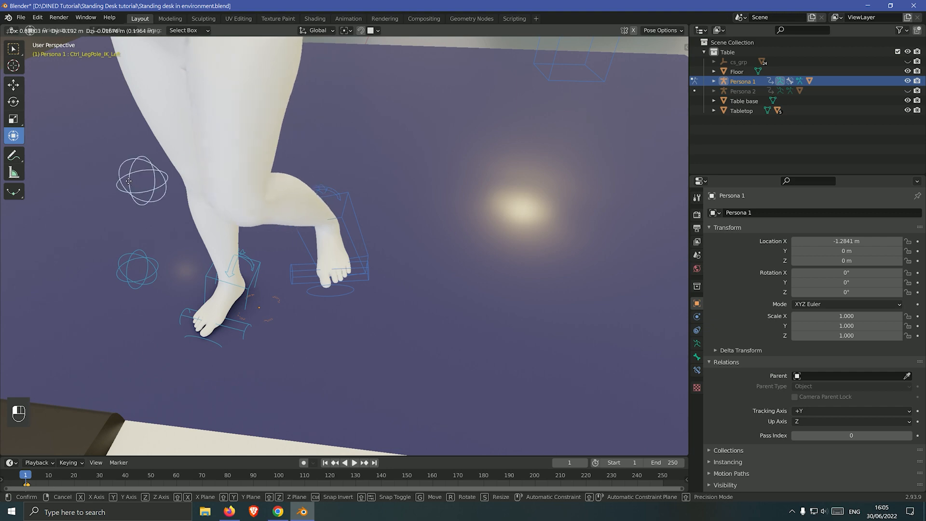
Rotate the left foot's roll and toe controls around Y to bend the raised foot at the heel and toes
key(r)
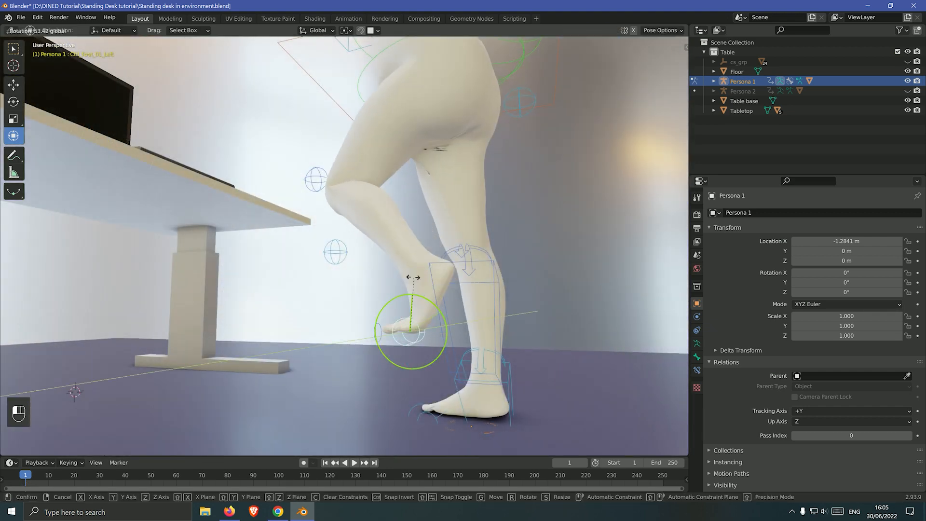
click(443, 308)
click(433, 307)
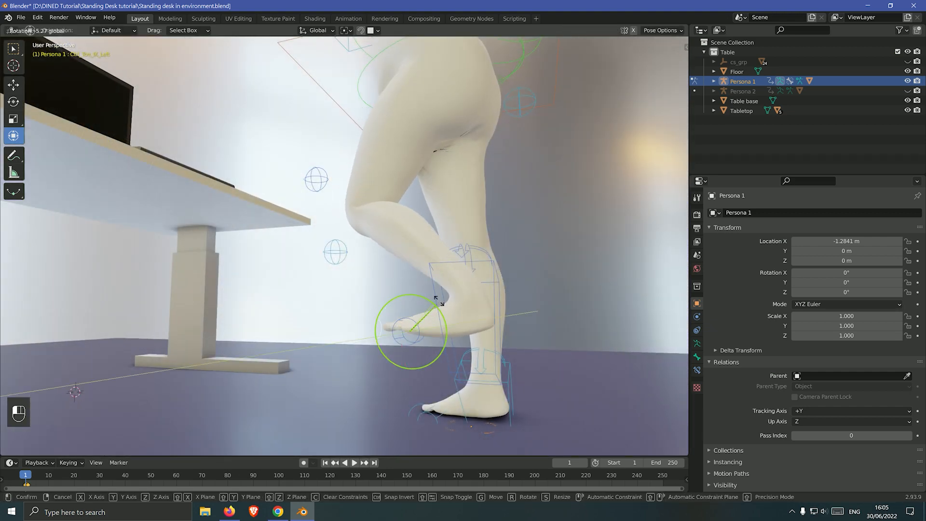
click(399, 272)
middle_drag(399, 273, 513, 270)
scroll(517, 227, up, 4)
shift+middle_drag(517, 228, 477, 289)
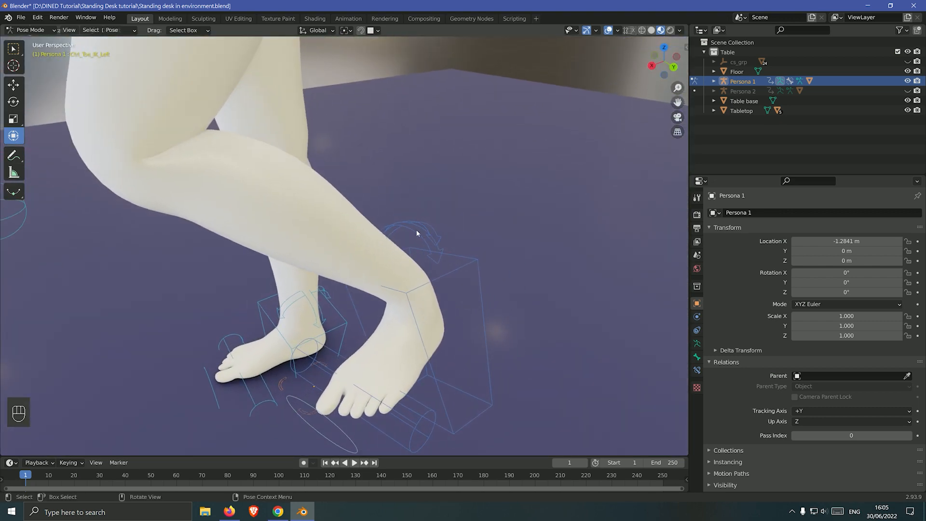
mouse_move(447, 263)
mouse_down()
mouse_move(471, 276)
mouse_move(438, 259)
mouse_move(447, 264)
mouse_up()
mouse_move(356, 254)
mouse_down()
mouse_move(310, 263)
mouse_move(352, 252)
mouse_up()
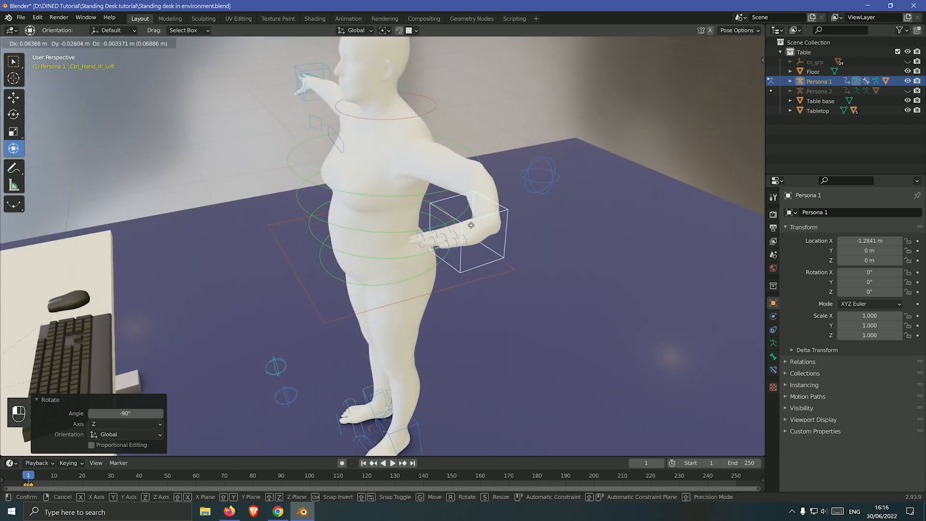
Position the hand IK controls in front of the body and rotate the right shoulder control slightly around X
click(305, 95)
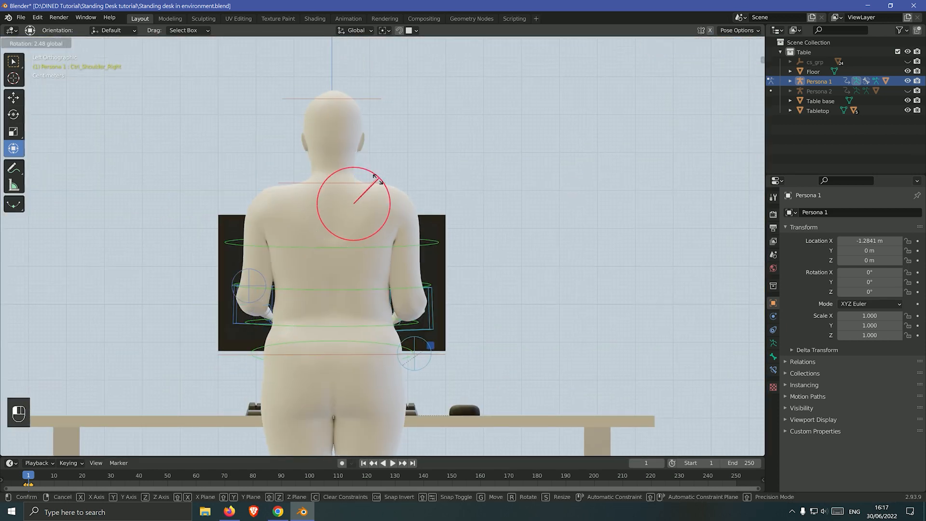
click(371, 192)
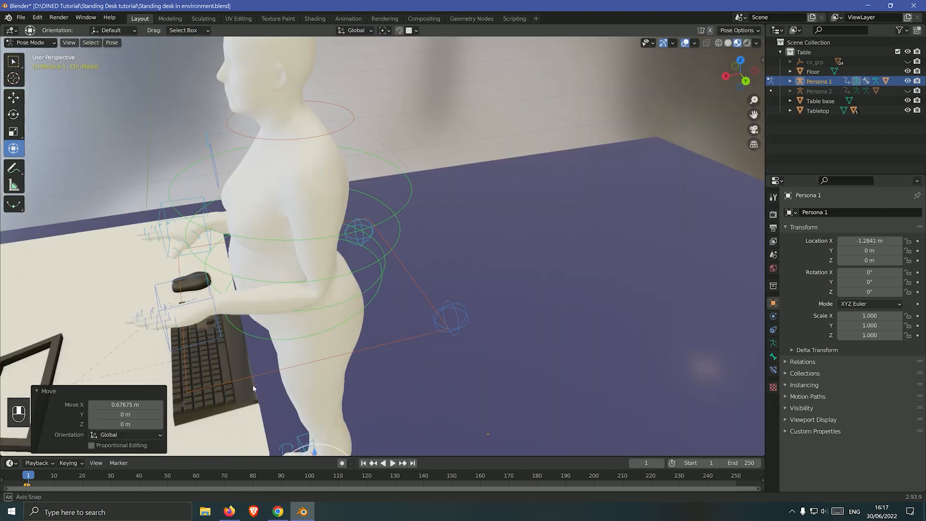
Move the master control about 0.677 m along X toward the desk and raise the tabletop along Z to hand height
click(333, 393)
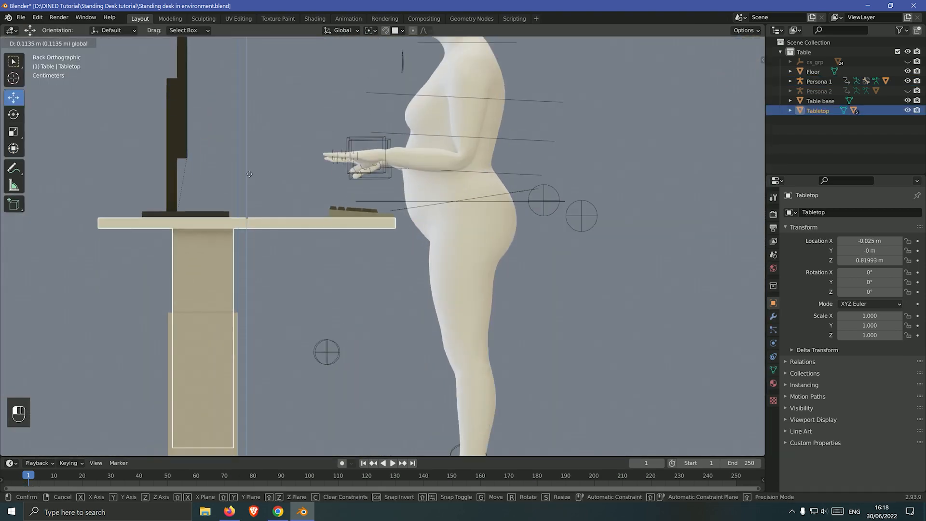
drag(252, 175, 252, 131)
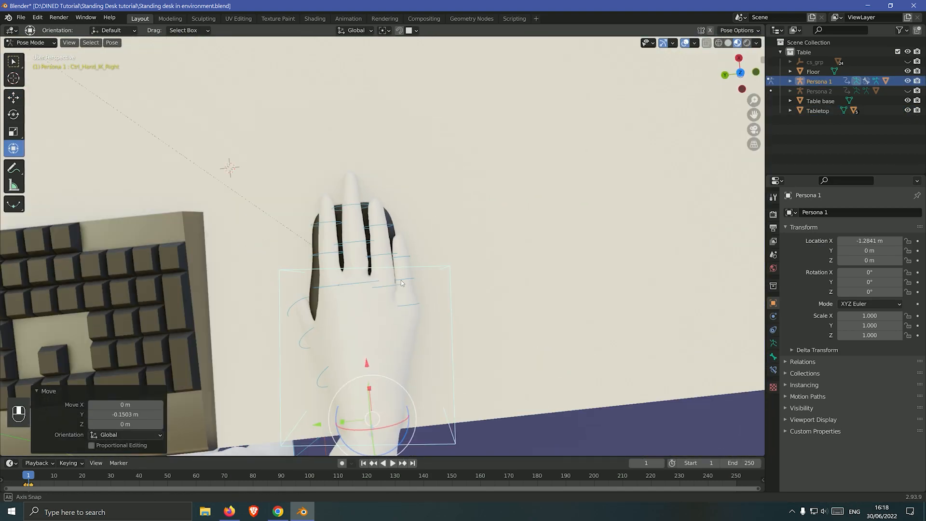
Move the right hand IK control over the mouse and rotate the right thumb controls so the thumb rests along its side
key(g)
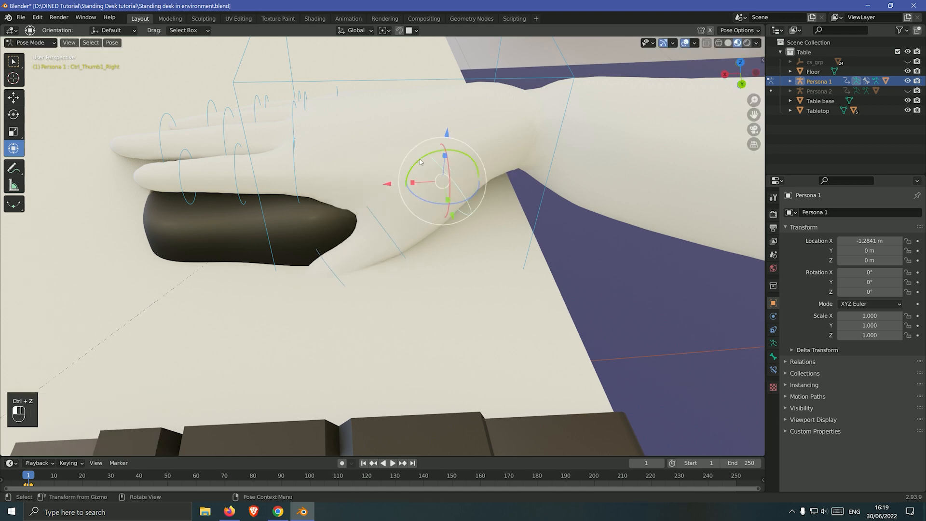
key(r)
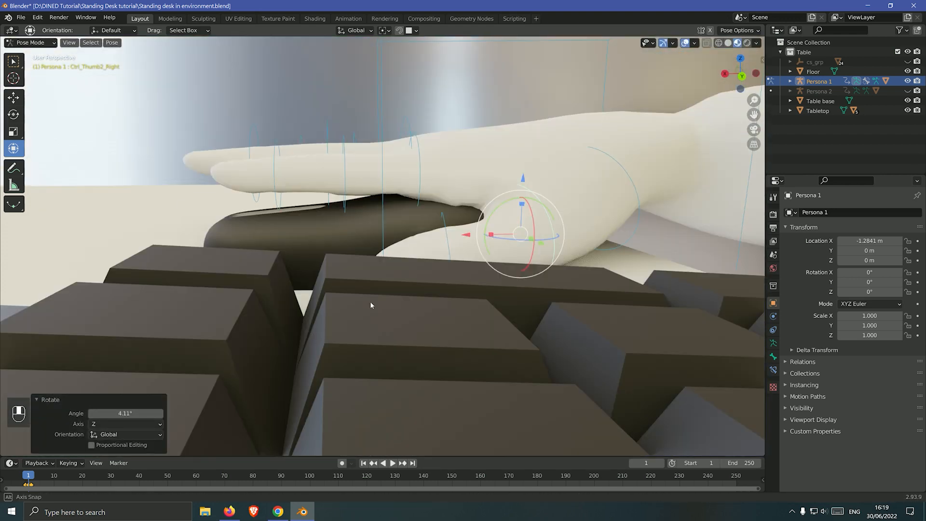
key(r)
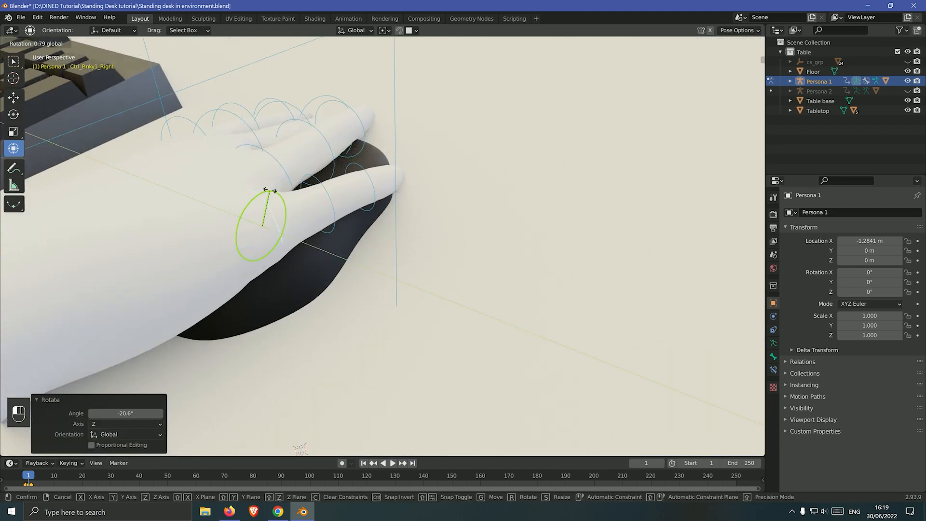
Adjust the right pinky control's rotation and shift the right hand IK control along X to fit the hand on the mouse
key(r)
key(ctrl+z)
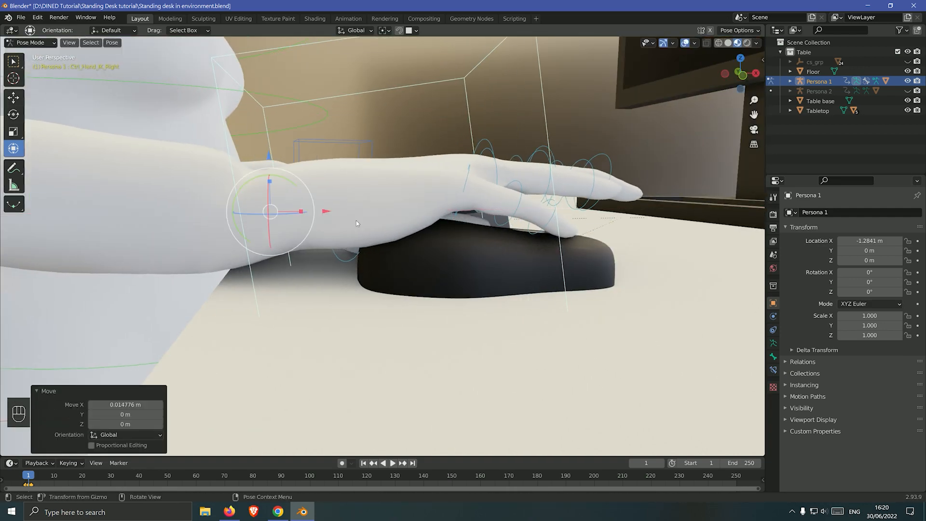
drag(356, 221, 326, 211)
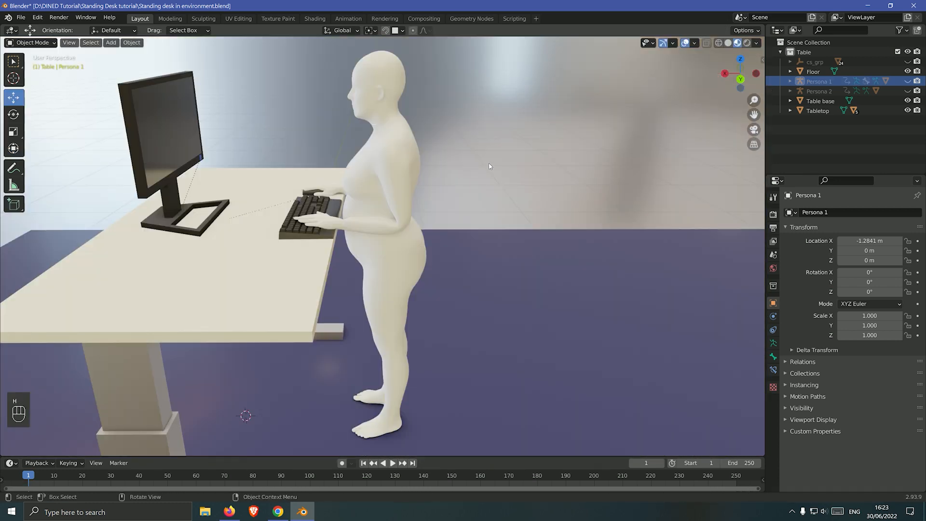
middle_drag(489, 166, 250, 160)
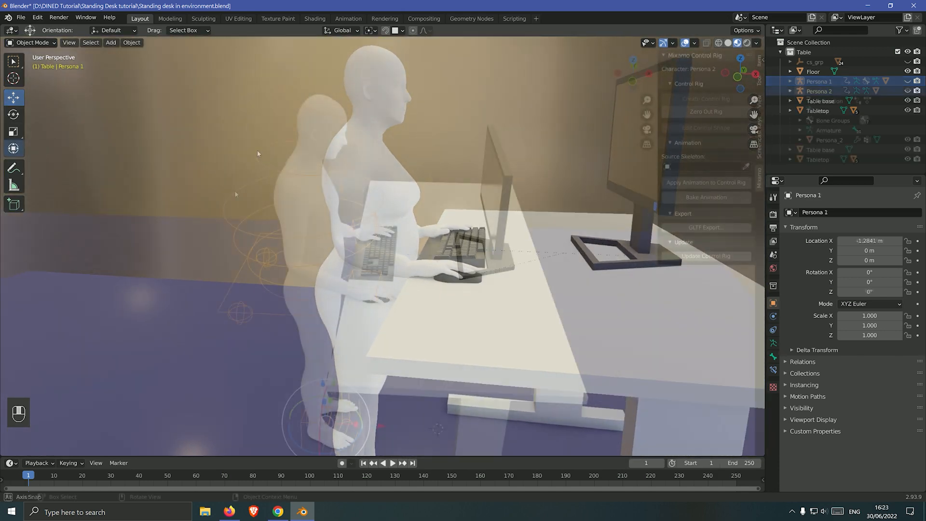